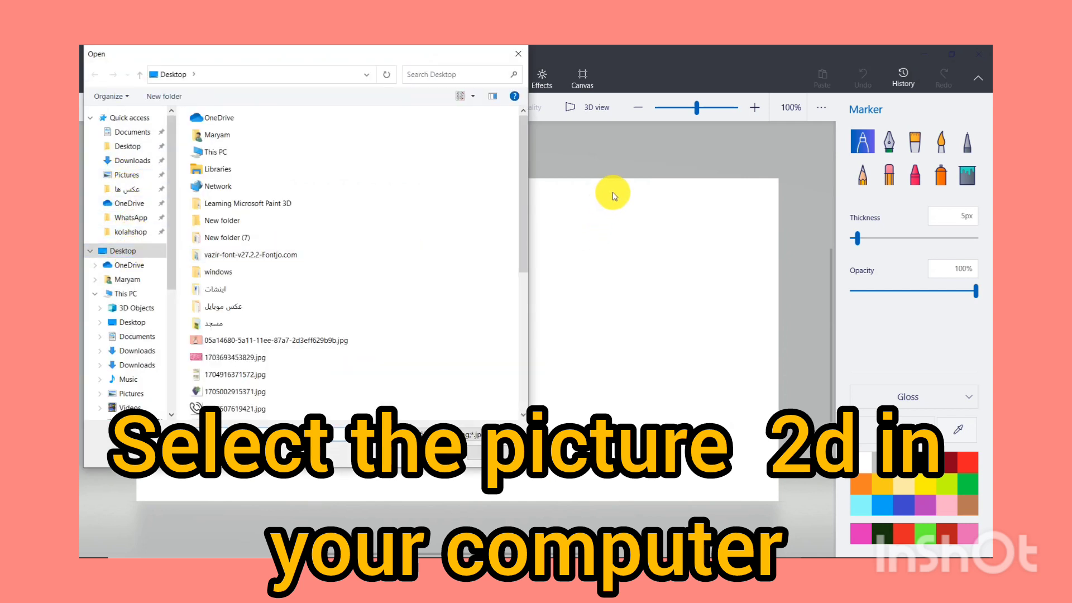
- Insert the picture 1710421862391.jpg from the Desktop folder and stretch it wider on the canvas
{"action": "left_click_drag", "start_coordinate": [524, 227], "coordinate": [515, 352]}
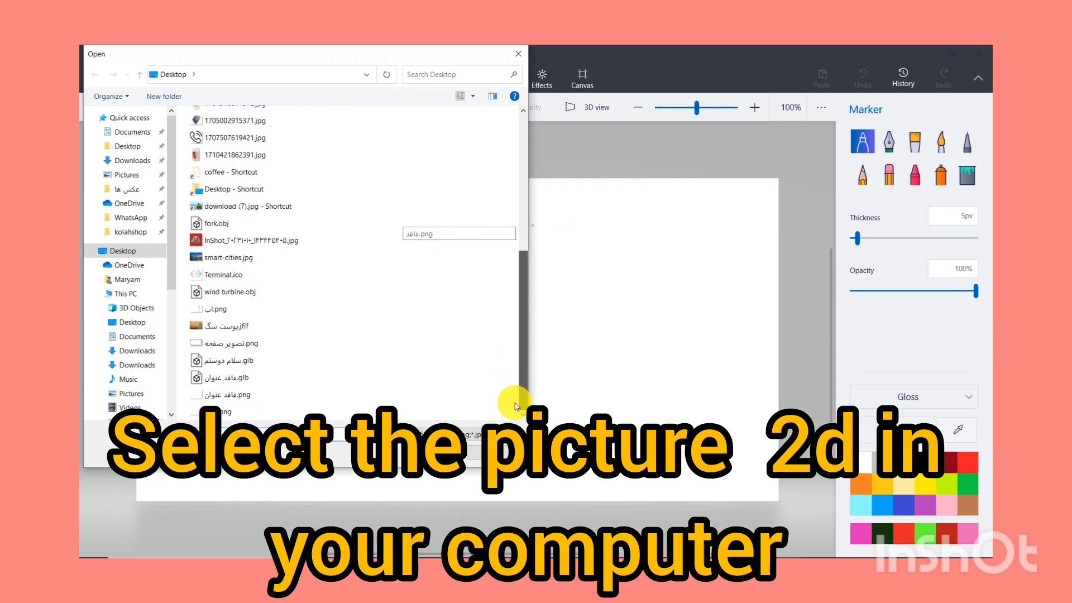
{"action": "scroll", "coordinate": [513, 374], "scroll_direction": "down", "scroll_amount": 1}
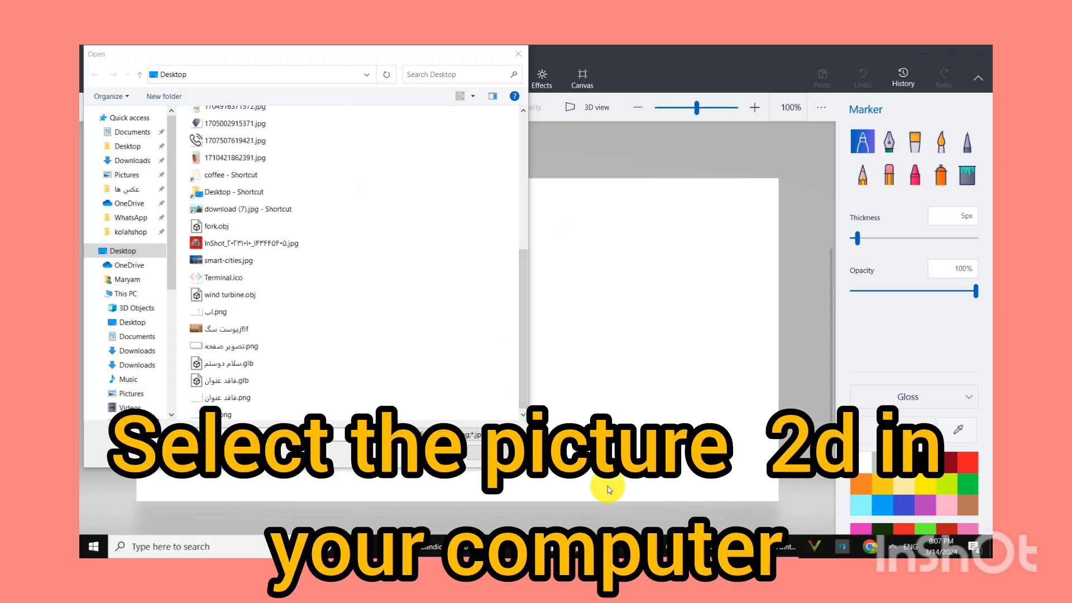
{"action": "left_click", "coordinate": [251, 163]}
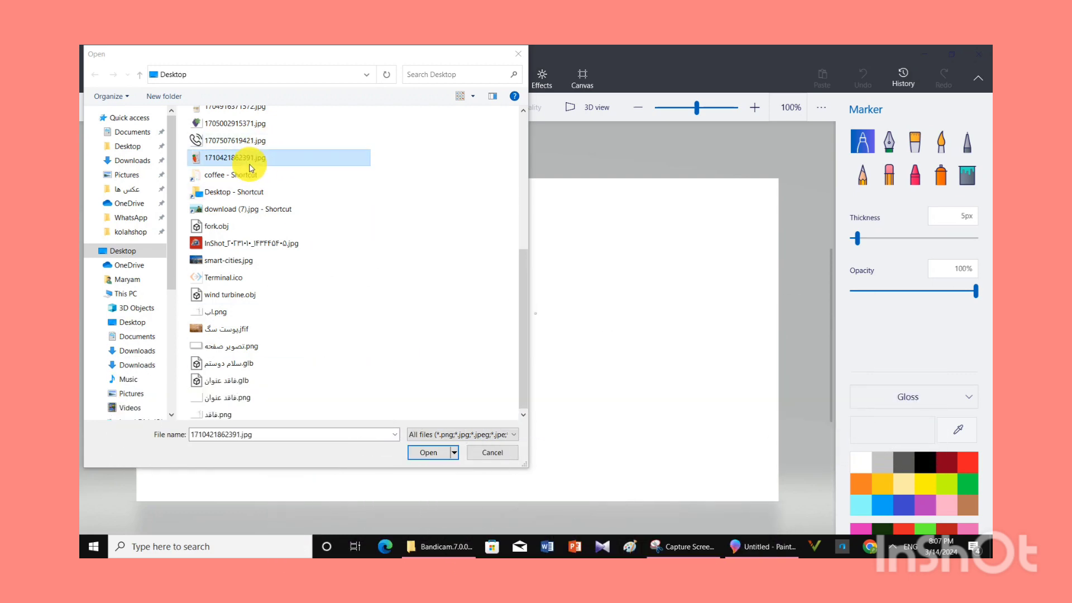
{"action": "left_click", "coordinate": [424, 456]}
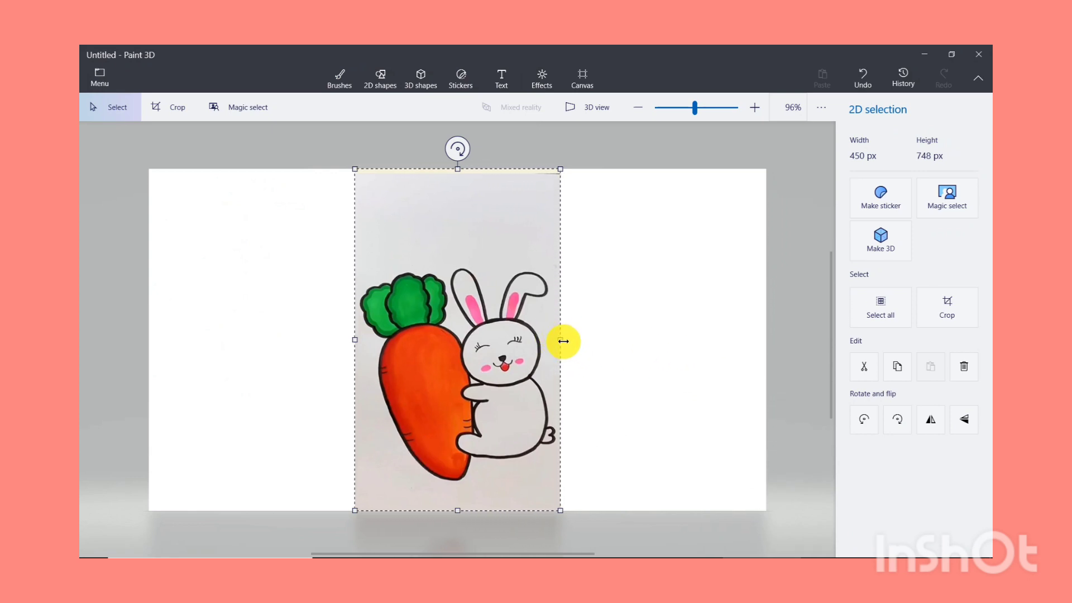
{"action": "left_click_drag", "start_coordinate": [564, 339], "coordinate": [613, 362]}
{"action": "key", "text": "b"}
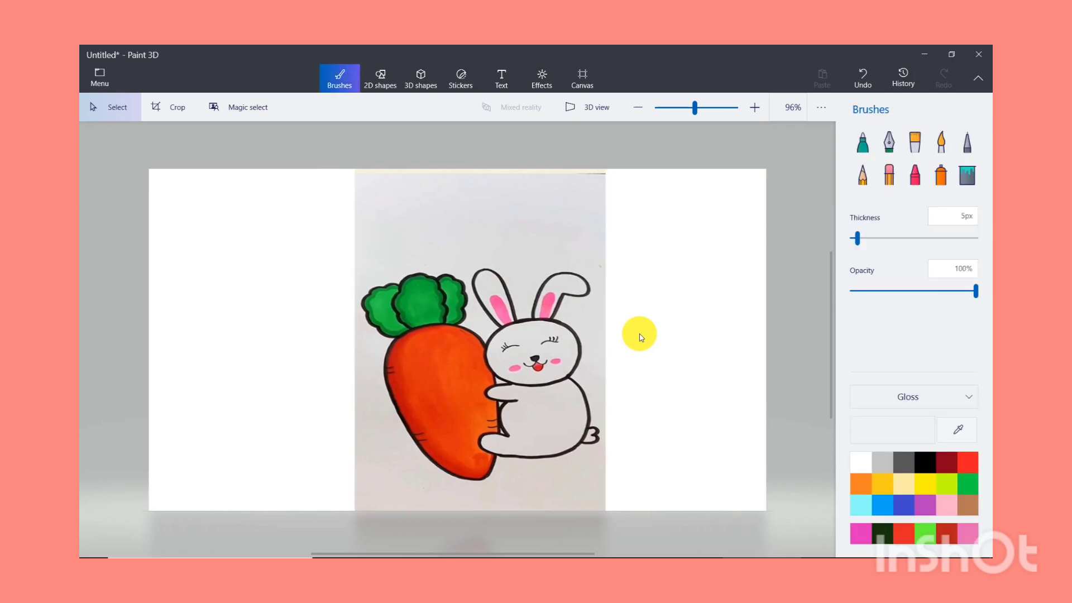
- Draw a 3D sphere over the rabbit's body in the picture
{"action": "left_click", "coordinate": [425, 77]}
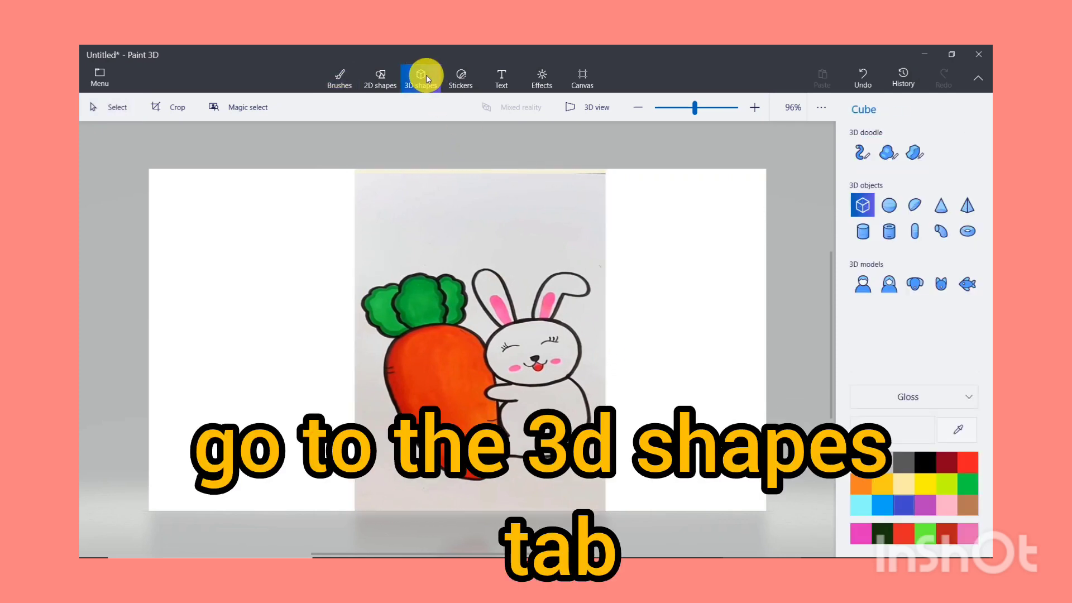
{"action": "left_click", "coordinate": [888, 204]}
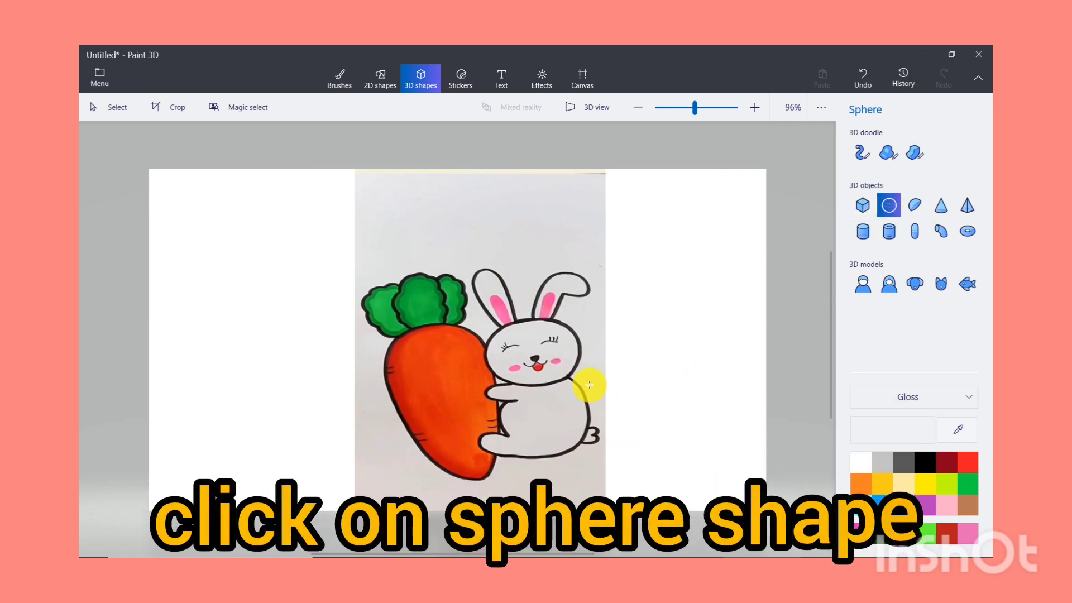
{"action": "left_click_drag", "start_coordinate": [573, 383], "coordinate": [507, 457]}
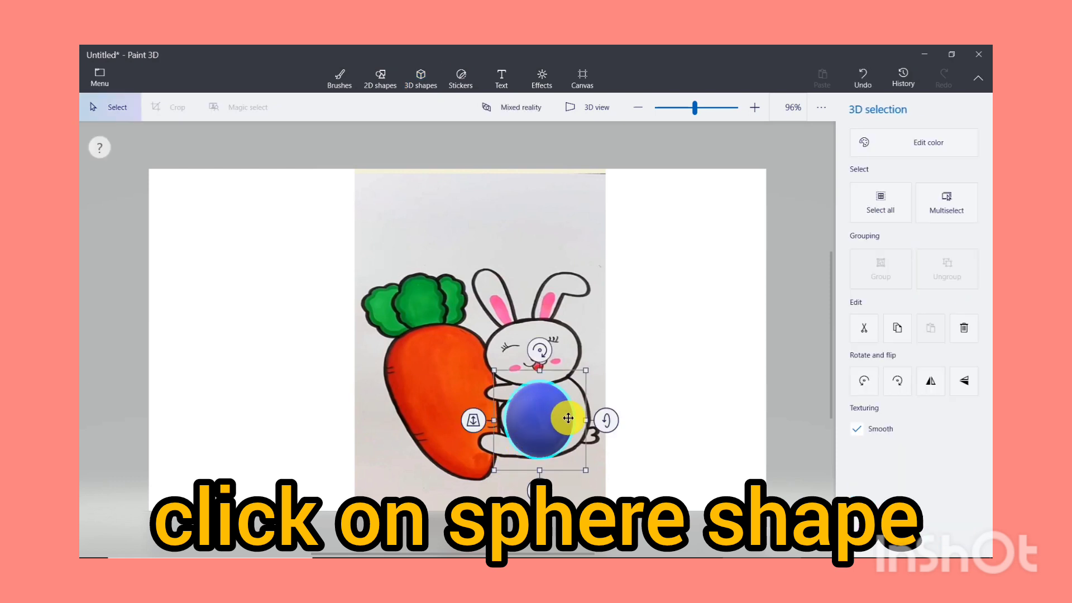
- Stretch the sphere in width and height until it covers the outline of the rabbit's body
{"action": "left_click_drag", "start_coordinate": [593, 421], "coordinate": [600, 420]}
{"action": "left_click", "coordinate": [596, 371]}
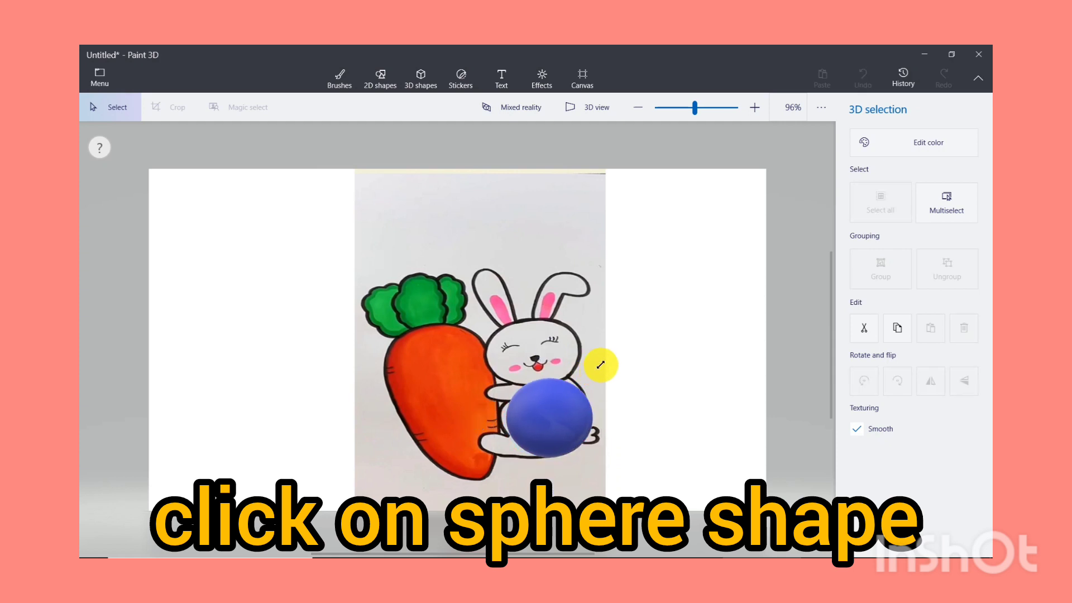
{"action": "left_click_drag", "start_coordinate": [601, 364], "coordinate": [604, 355]}
{"action": "left_click", "coordinate": [521, 420]}
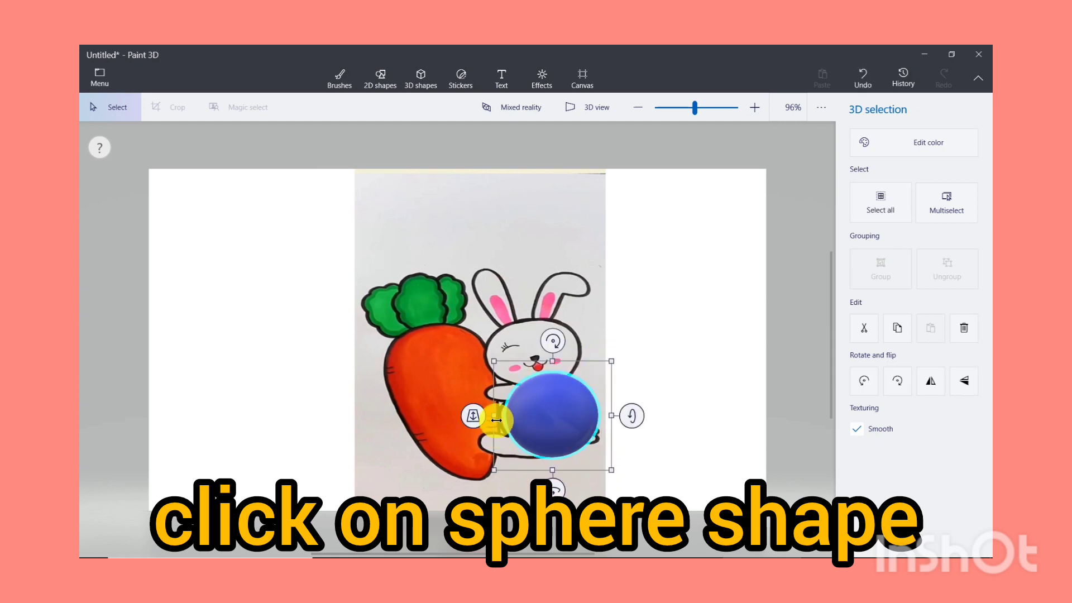
{"action": "mouse_move", "coordinate": [471, 418]}
{"action": "left_mouse_down"}
{"action": "mouse_move", "coordinate": [490, 413]}
{"action": "mouse_move", "coordinate": [486, 422]}
{"action": "left_mouse_up"}
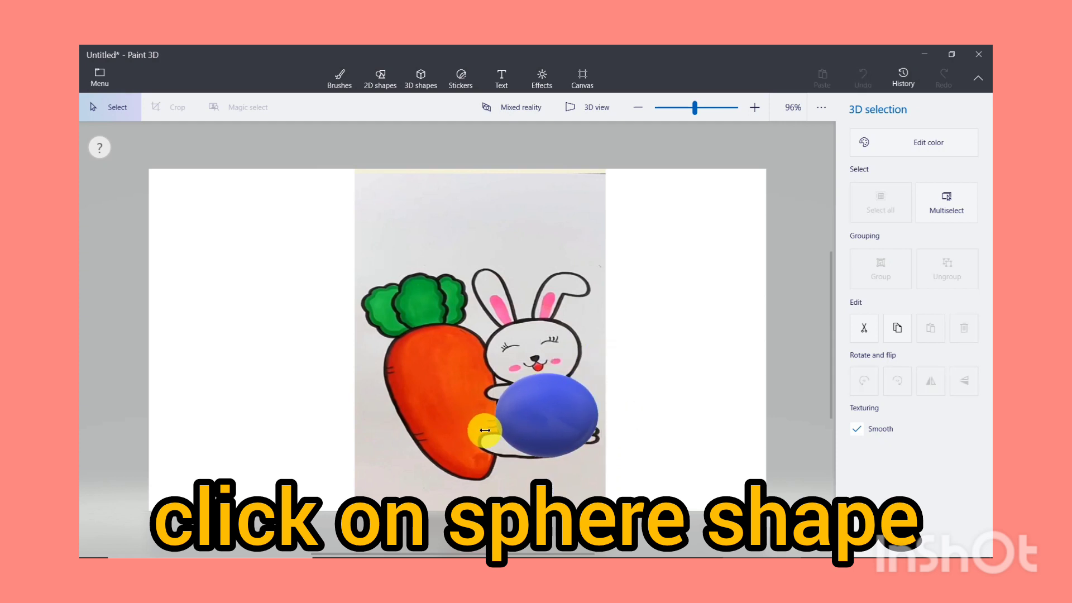
{"action": "left_click", "coordinate": [487, 437]}
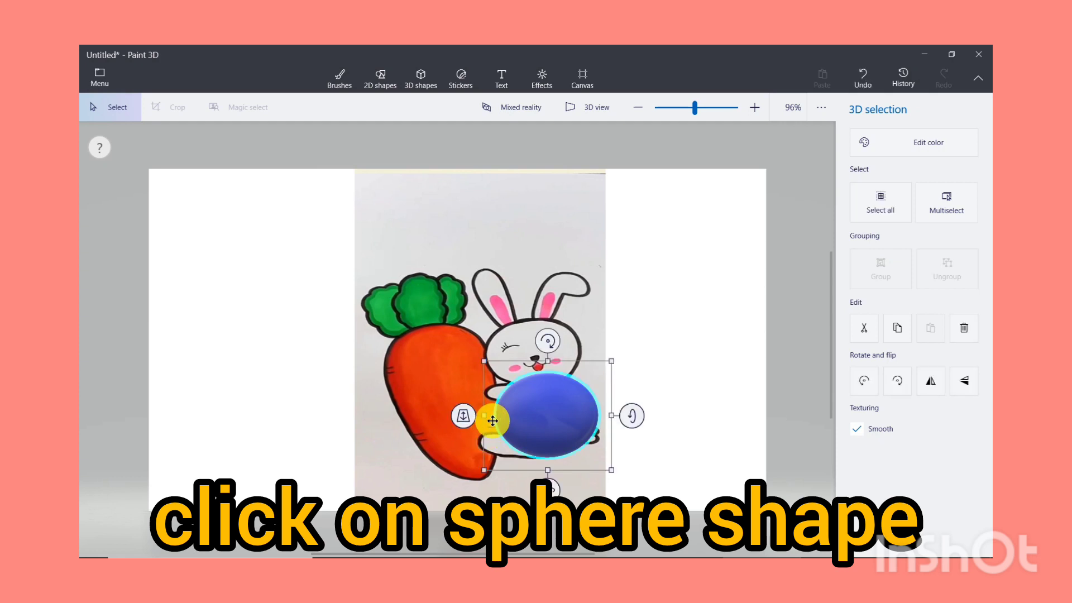
{"action": "left_click_drag", "start_coordinate": [550, 366], "coordinate": [548, 369]}
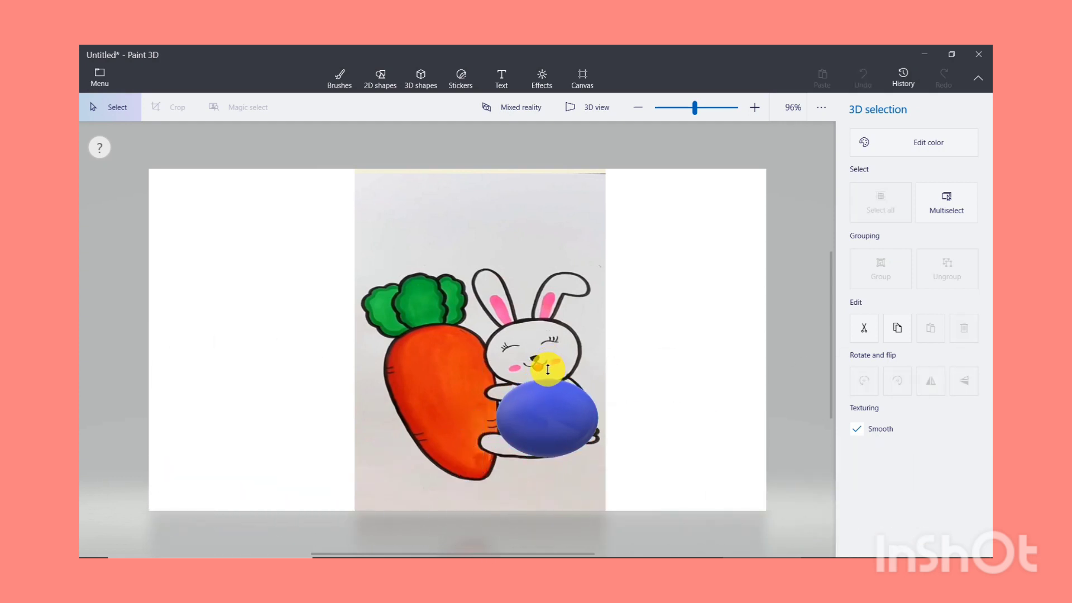
{"action": "left_click", "coordinate": [548, 365]}
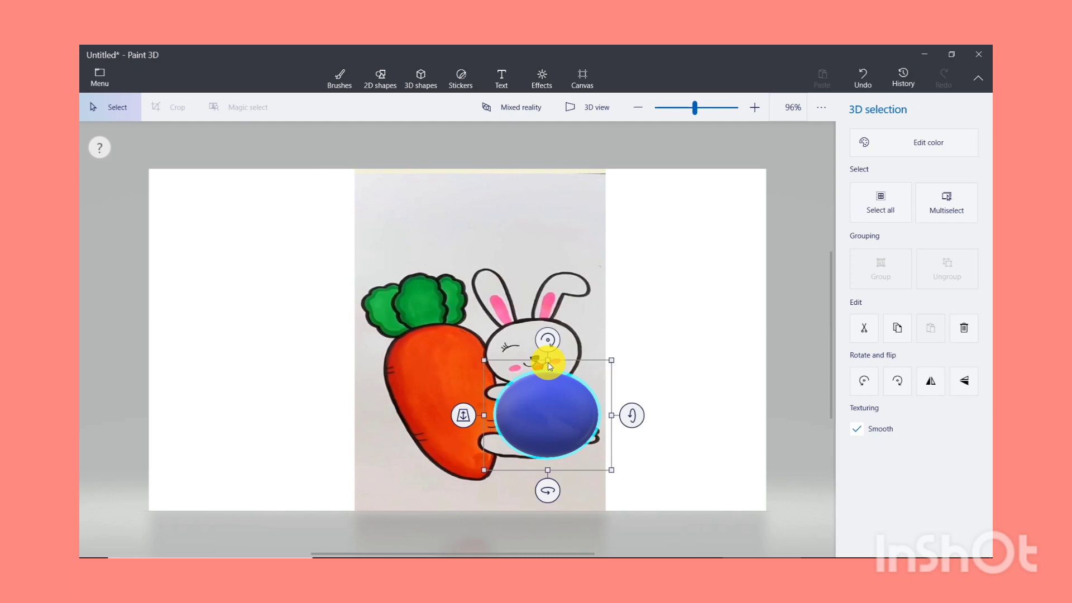
- Colour the body sphere white and deselect it
{"action": "left_click", "coordinate": [919, 142]}
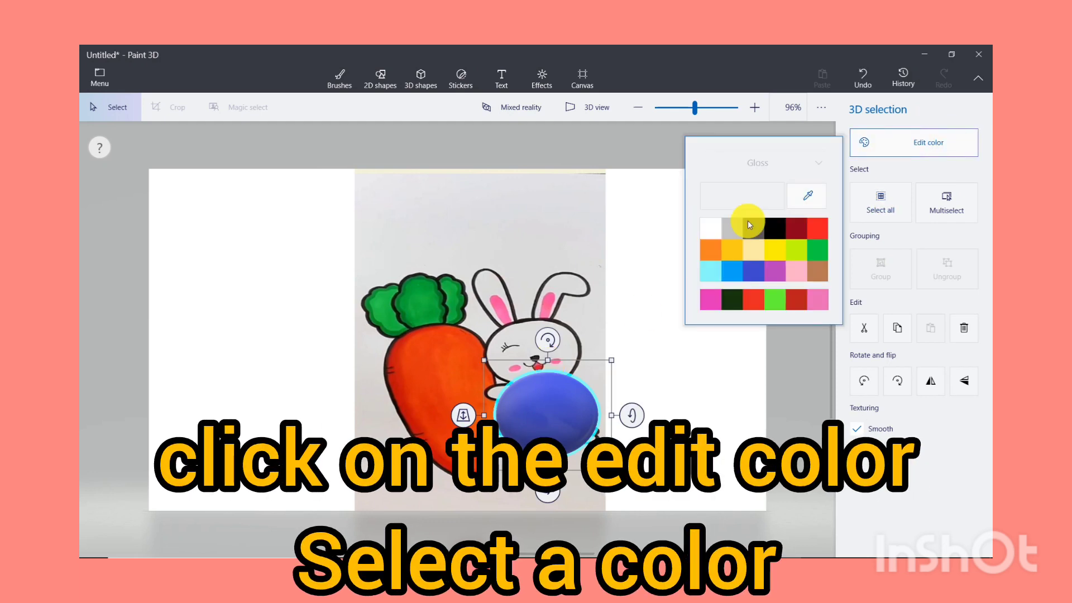
{"action": "left_click", "coordinate": [718, 234]}
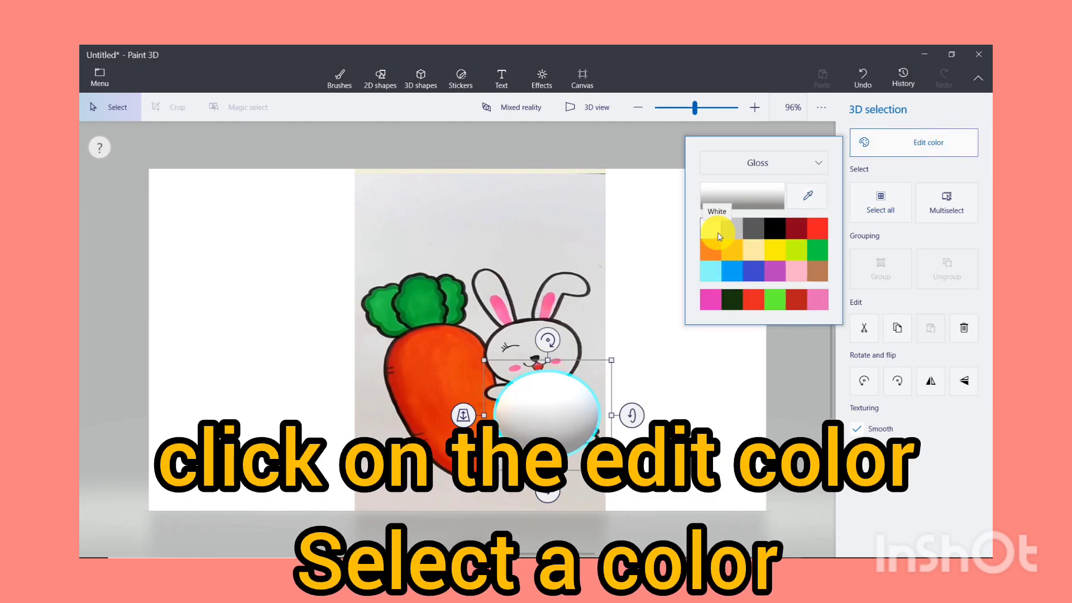
{"action": "left_click", "coordinate": [641, 355]}
{"action": "left_click", "coordinate": [645, 373]}
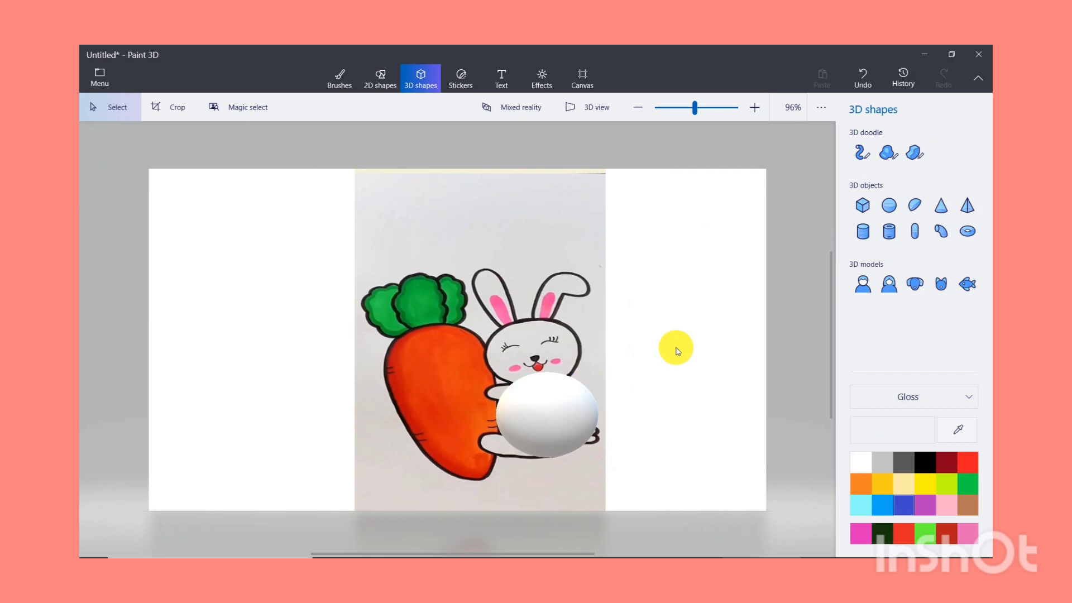
- Draw a horizontal 3D capsule over the rabbit's foot and fit it to the drawn outline
{"action": "left_click", "coordinate": [915, 235]}
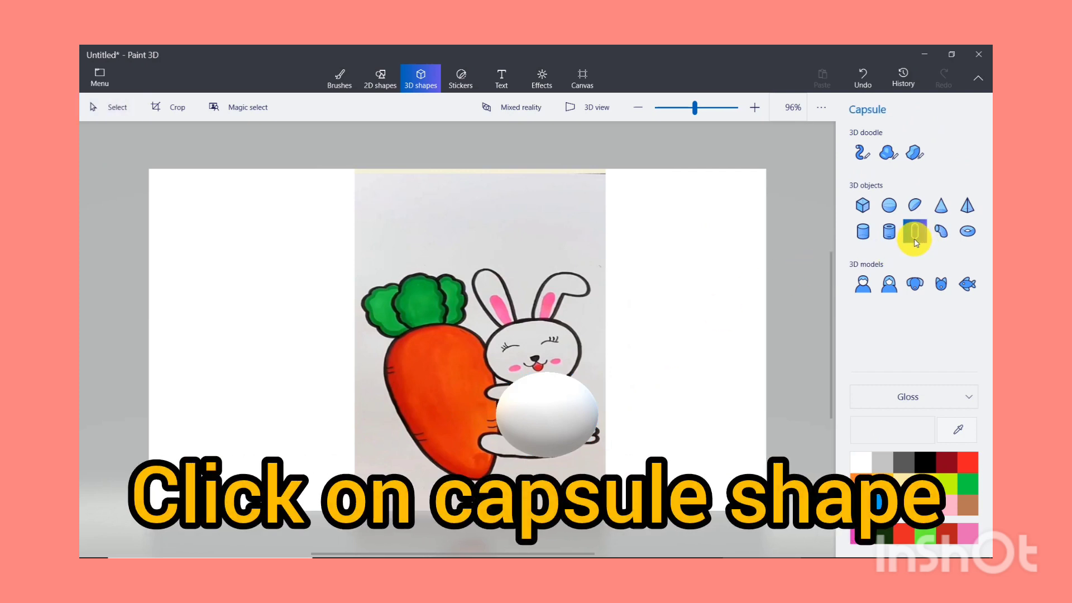
{"action": "left_click_drag", "start_coordinate": [519, 440], "coordinate": [462, 457]}
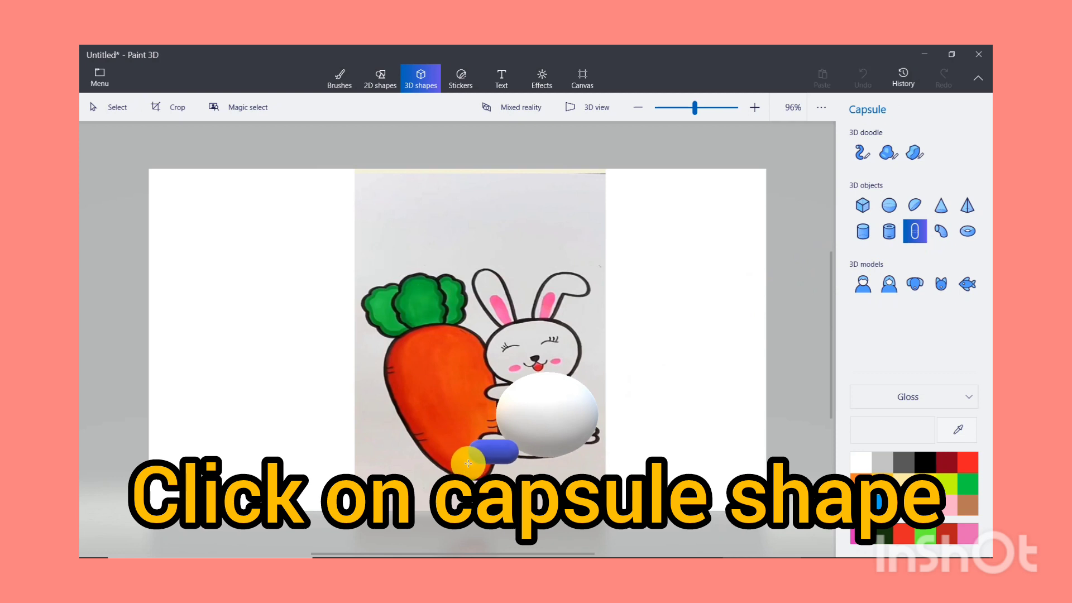
{"action": "mouse_move", "coordinate": [468, 461]}
{"action": "left_mouse_down"}
{"action": "mouse_move", "coordinate": [500, 451]}
{"action": "mouse_move", "coordinate": [501, 468]}
{"action": "left_mouse_up"}
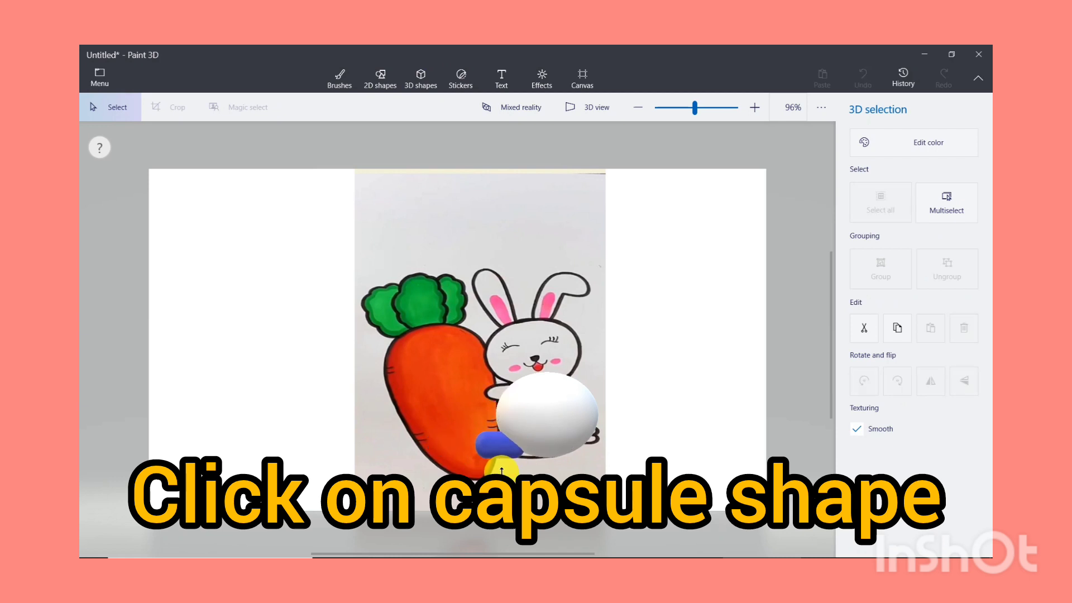
{"action": "left_click_drag", "start_coordinate": [501, 470], "coordinate": [553, 439]}
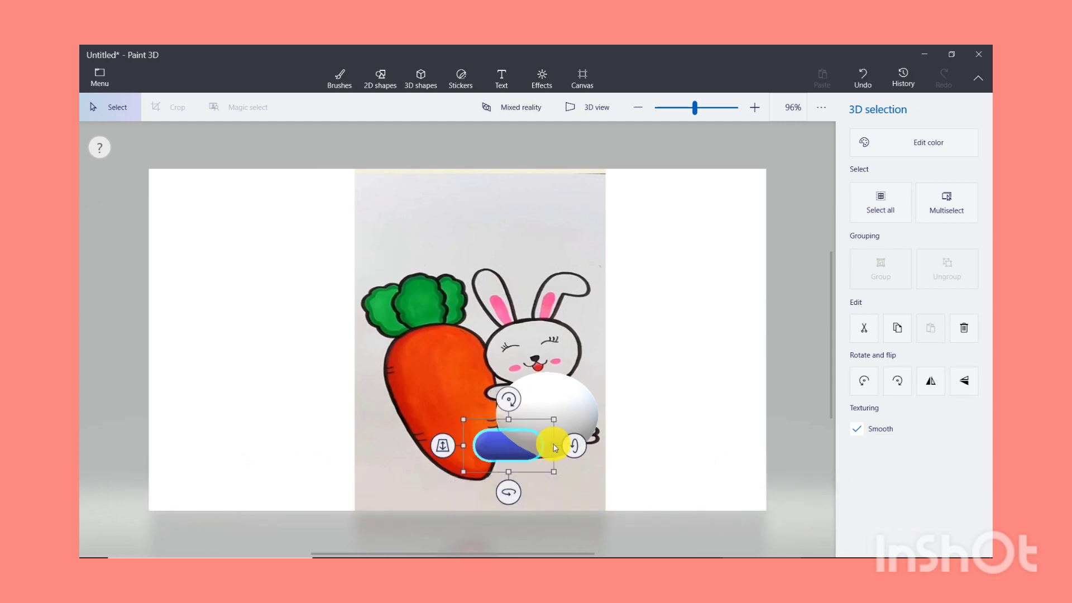
- Colour the foot capsule white and deselect it
{"action": "left_click", "coordinate": [915, 148]}
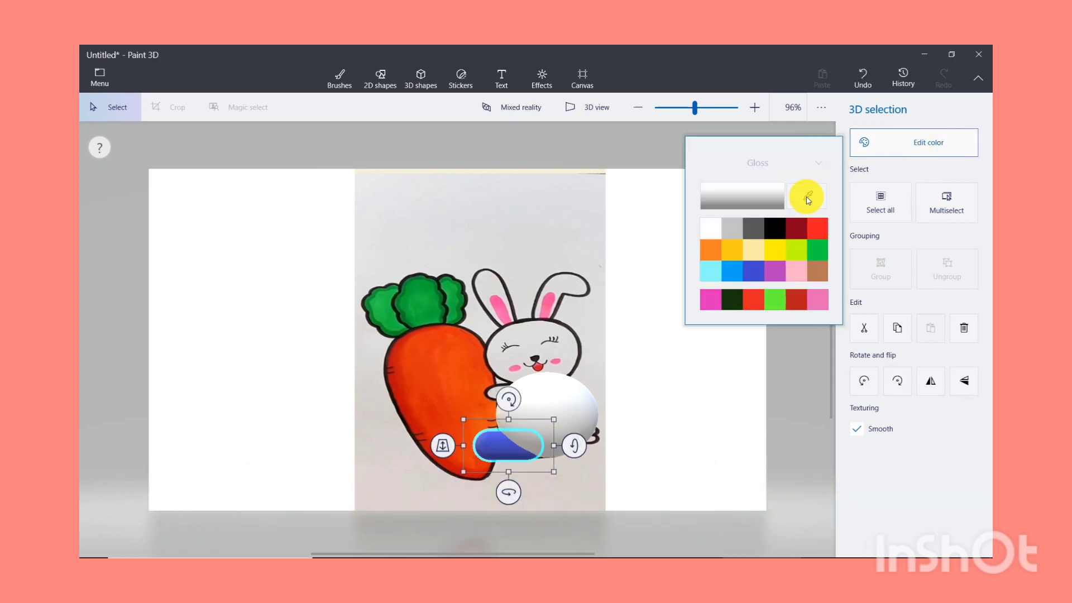
{"action": "left_click", "coordinate": [720, 235]}
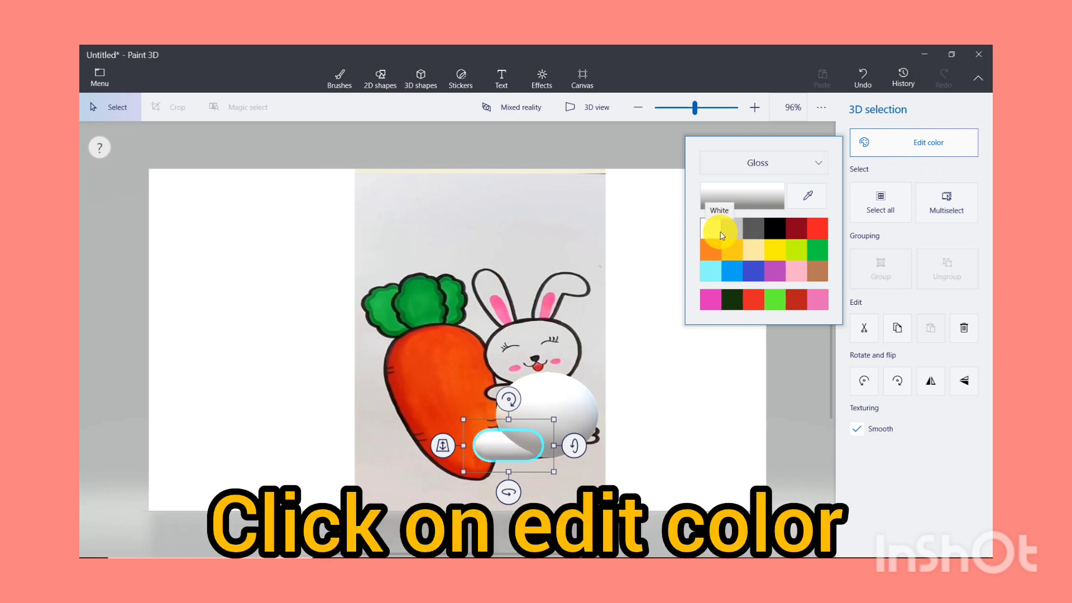
{"action": "left_click", "coordinate": [593, 371]}
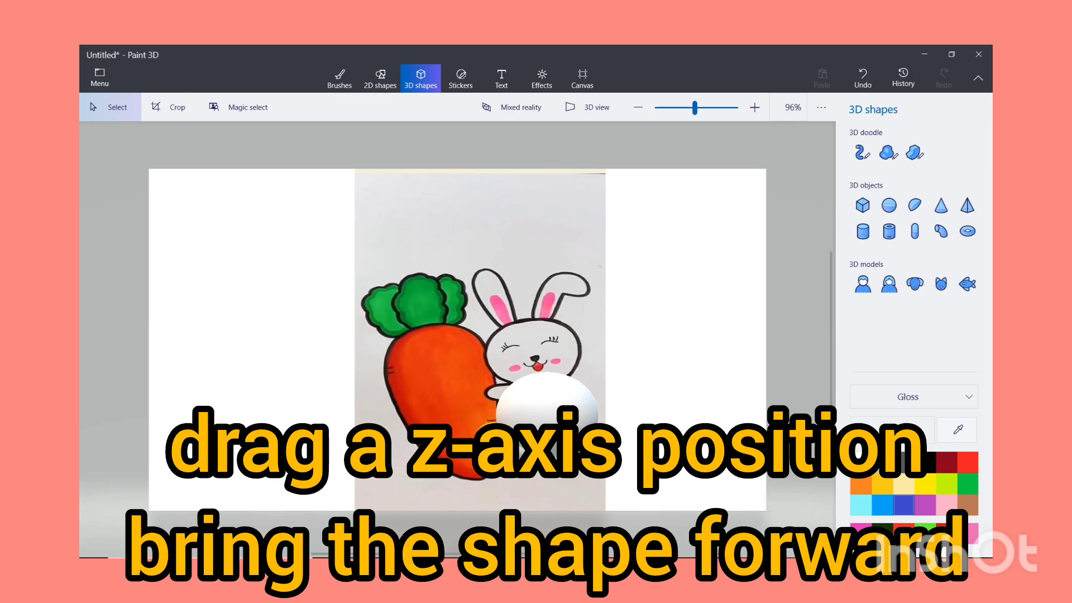
- Bring the foot capsule forward in front of the body sphere, then adjust its size and position to match the drawn foot
{"action": "left_click", "coordinate": [508, 445]}
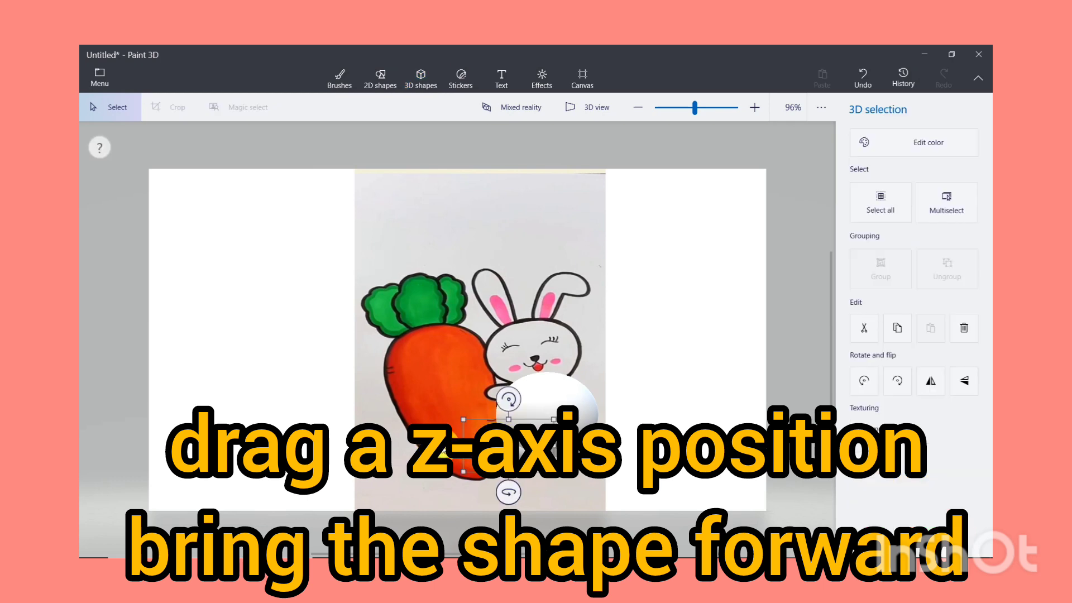
{"action": "mouse_move", "coordinate": [441, 445]}
{"action": "left_mouse_down"}
{"action": "mouse_move", "coordinate": [457, 416]}
{"action": "mouse_move", "coordinate": [466, 434]}
{"action": "mouse_move", "coordinate": [453, 472]}
{"action": "left_mouse_up"}
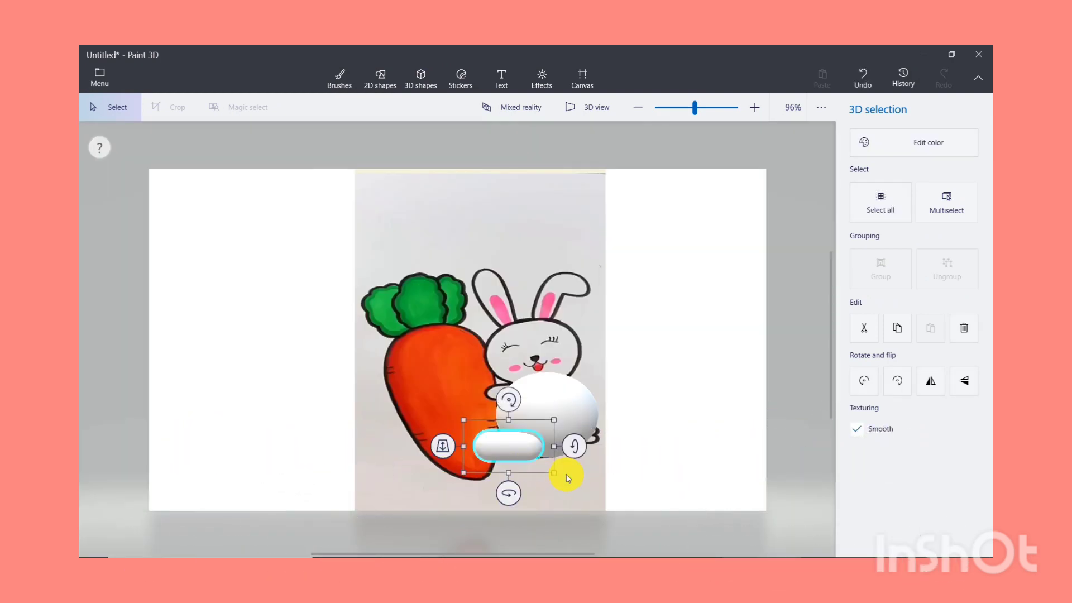
{"action": "left_click_drag", "start_coordinate": [553, 446], "coordinate": [560, 447]}
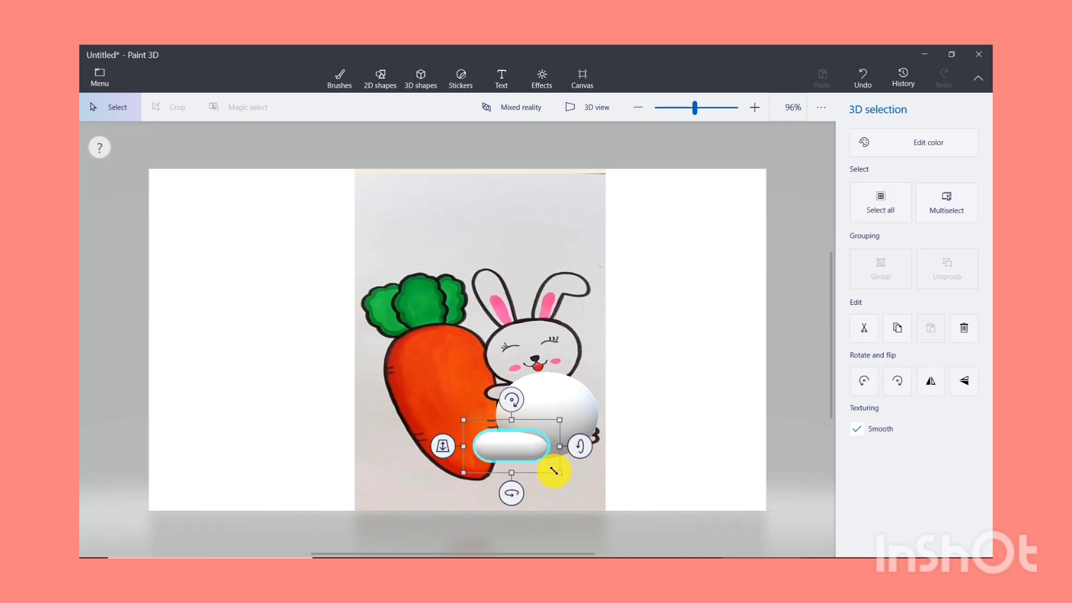
{"action": "left_click_drag", "start_coordinate": [510, 420], "coordinate": [506, 449]}
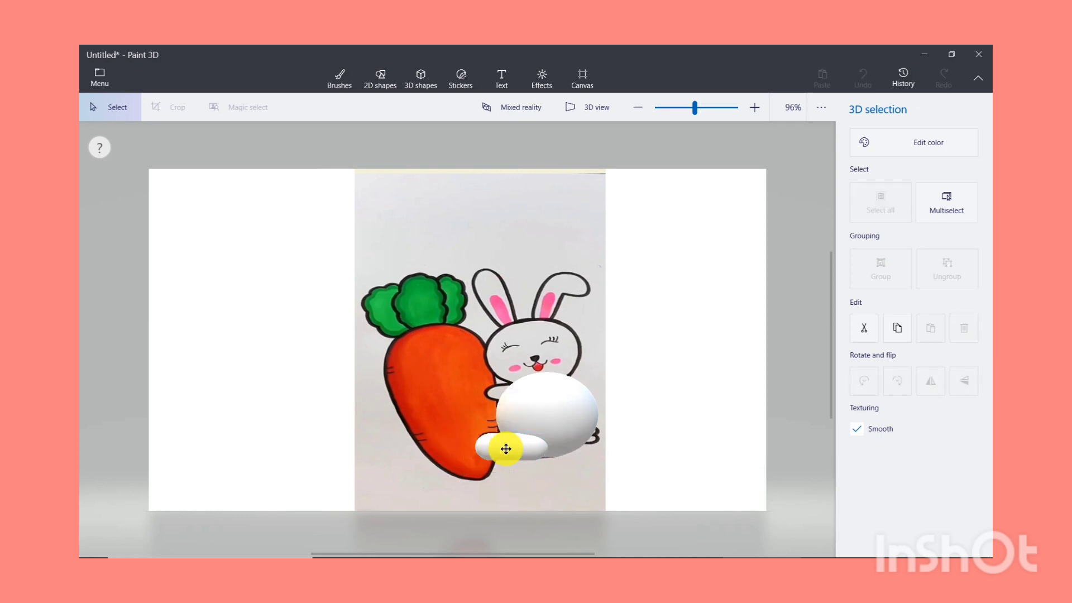
{"action": "left_click_drag", "start_coordinate": [506, 448], "coordinate": [510, 449]}
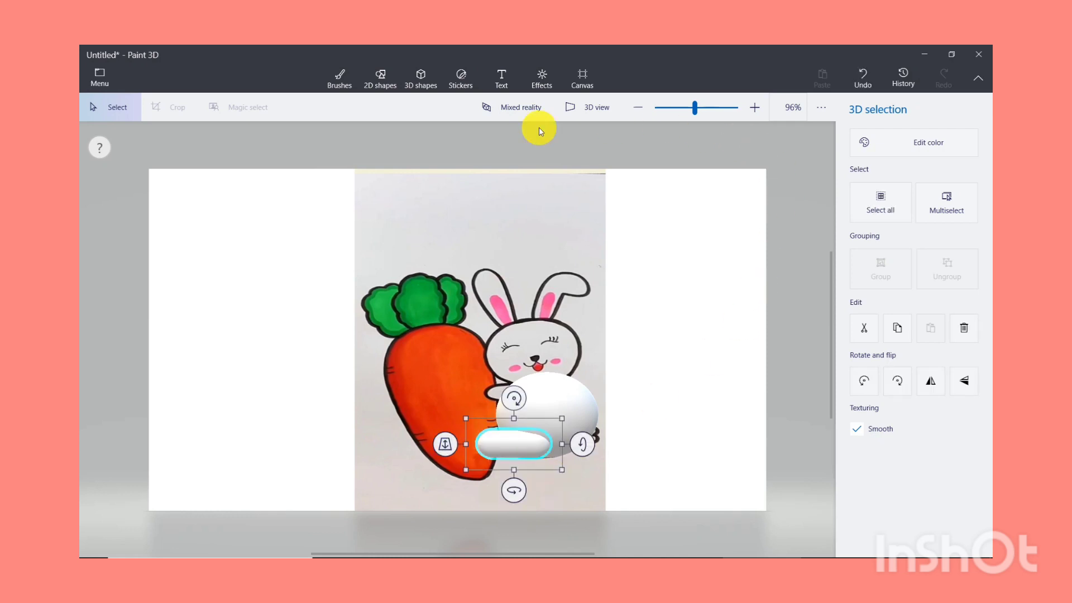
- Draw a small horizontal 3D capsule over the rabbit's arm and colour it white
{"action": "left_click", "coordinate": [421, 79]}
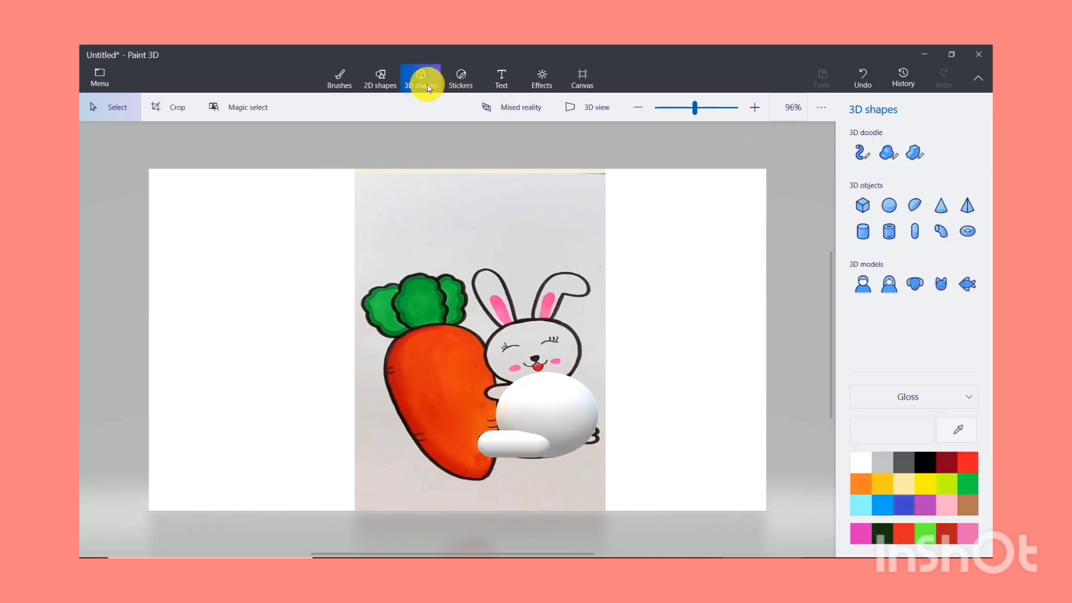
{"action": "left_click", "coordinate": [911, 232]}
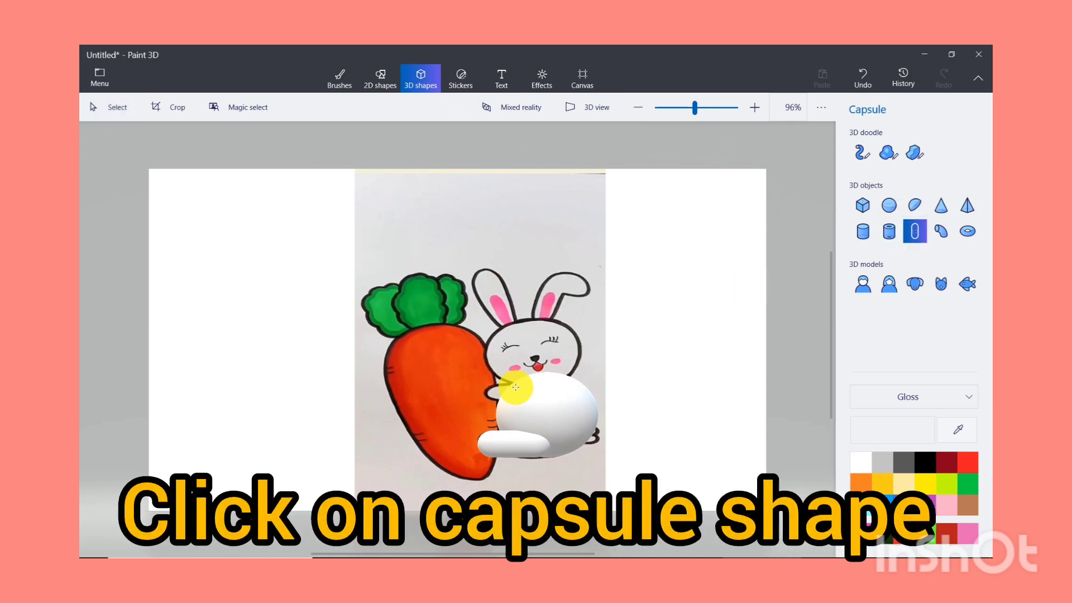
{"action": "left_click_drag", "start_coordinate": [490, 397], "coordinate": [489, 399]}
{"action": "left_click", "coordinate": [496, 402]}
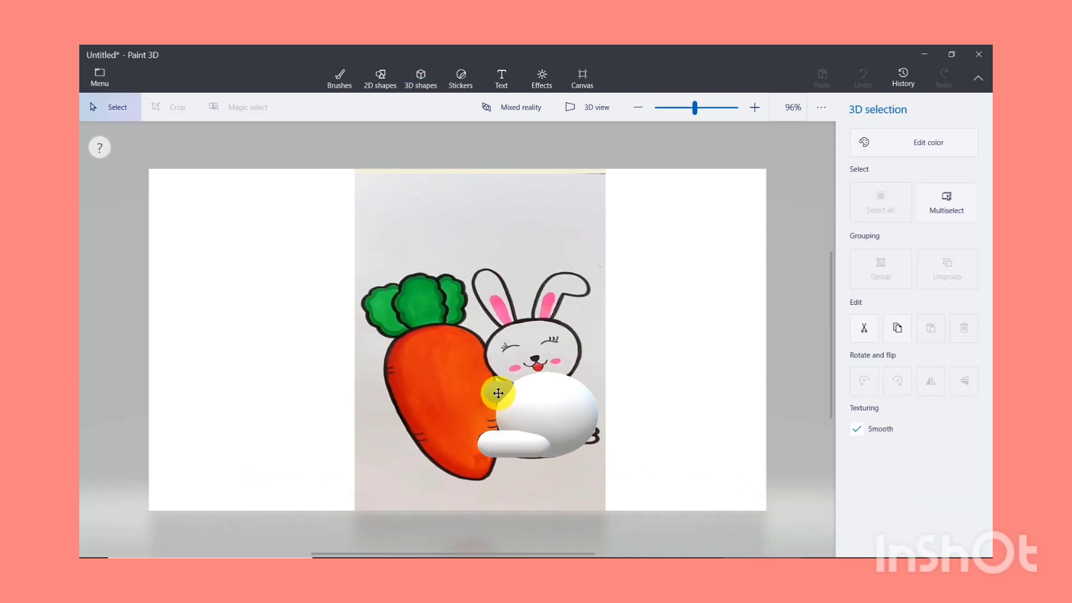
{"action": "left_click", "coordinate": [496, 394]}
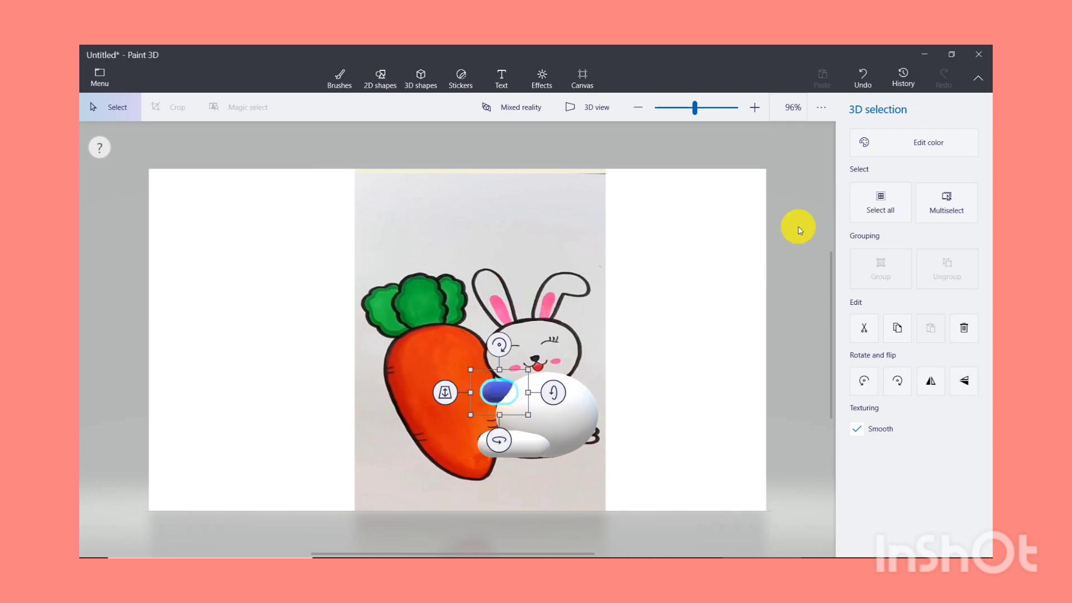
{"action": "left_click", "coordinate": [878, 139]}
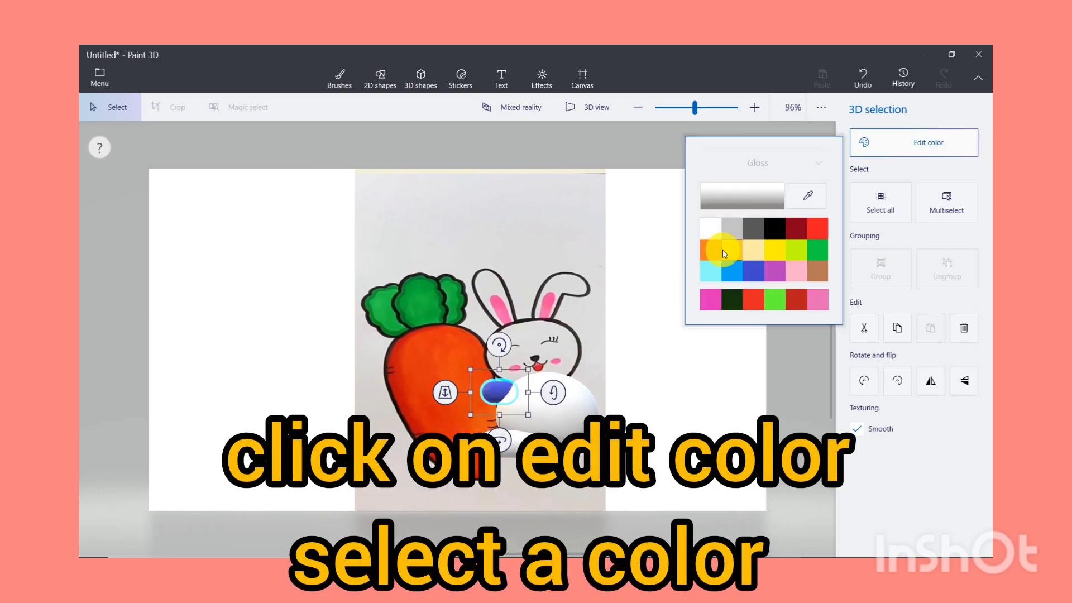
{"action": "left_click", "coordinate": [710, 231]}
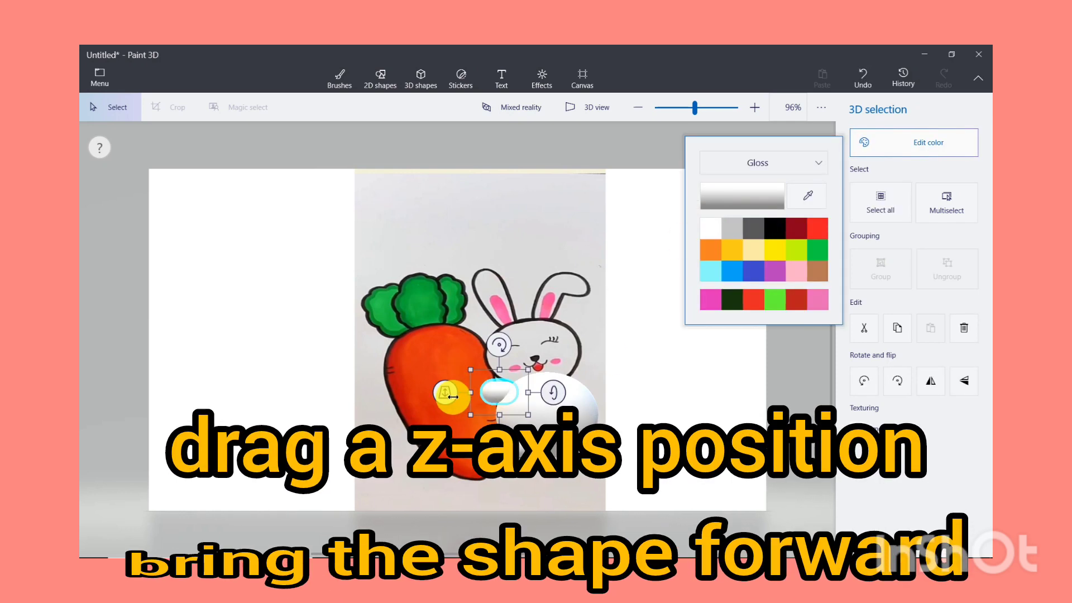
- Bring the arm capsule forward in front of the body sphere
{"action": "left_click_drag", "start_coordinate": [445, 392], "coordinate": [447, 396]}
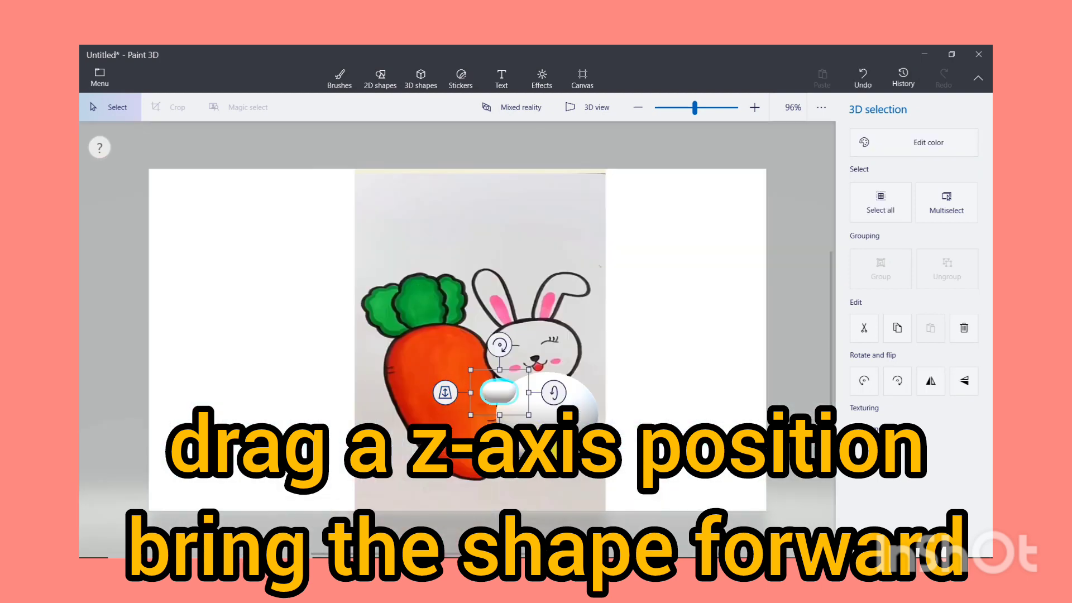
- Place a small 3D sphere over the rabbit's drawn tail and colour it white
{"action": "left_click", "coordinate": [420, 79]}
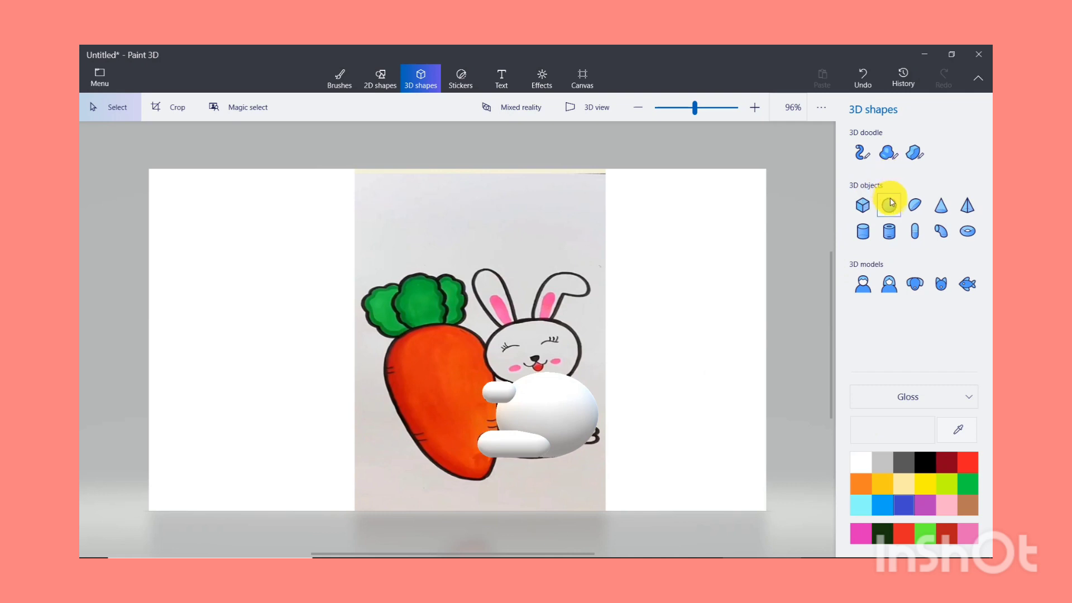
{"action": "left_click", "coordinate": [888, 205]}
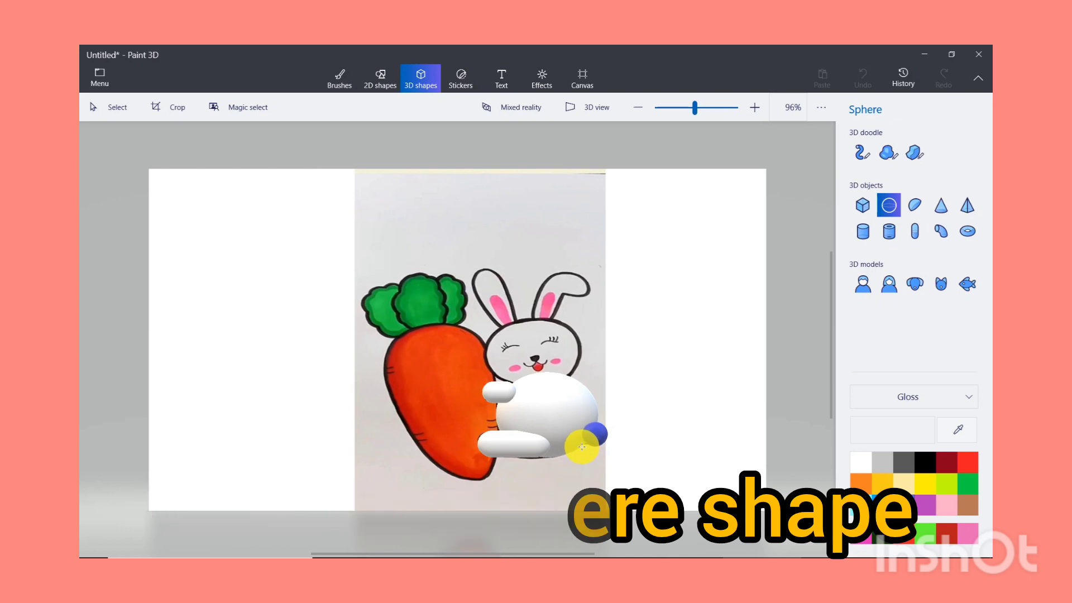
{"action": "left_click", "coordinate": [579, 446]}
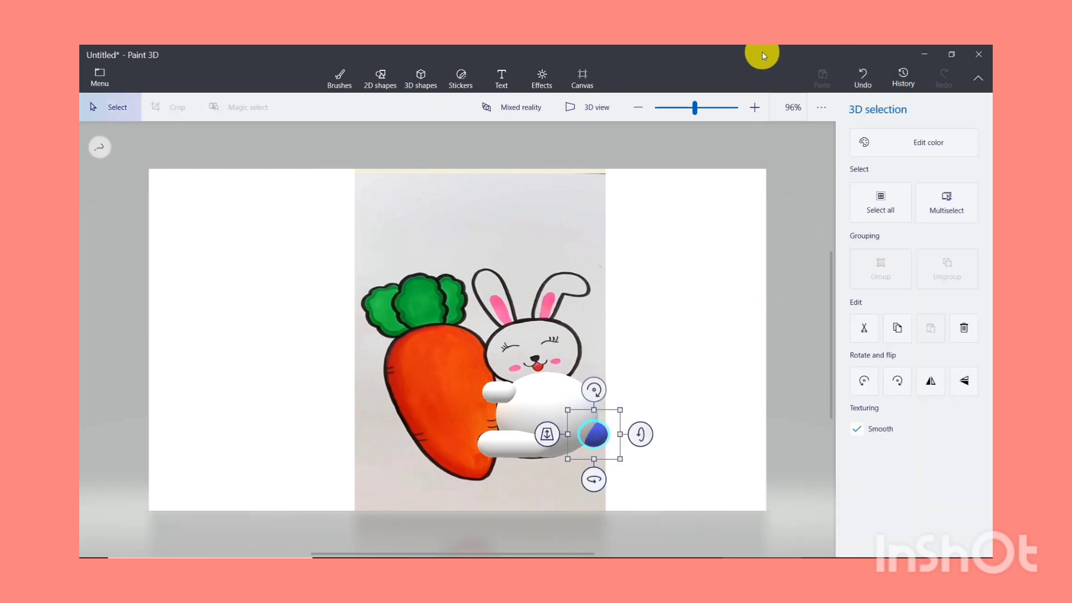
{"action": "left_click", "coordinate": [875, 146]}
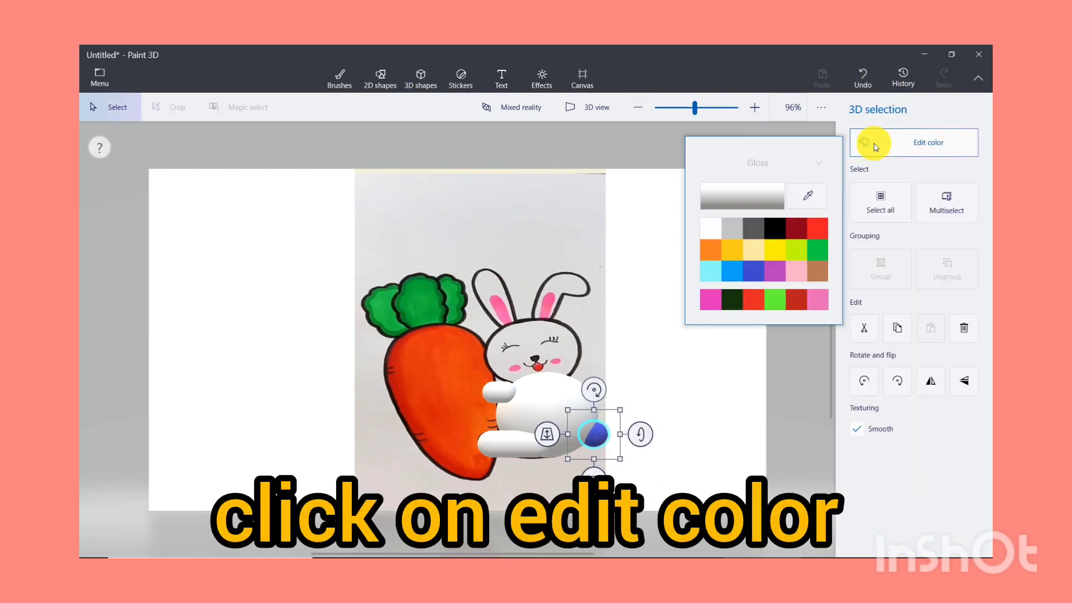
{"action": "left_click", "coordinate": [704, 230]}
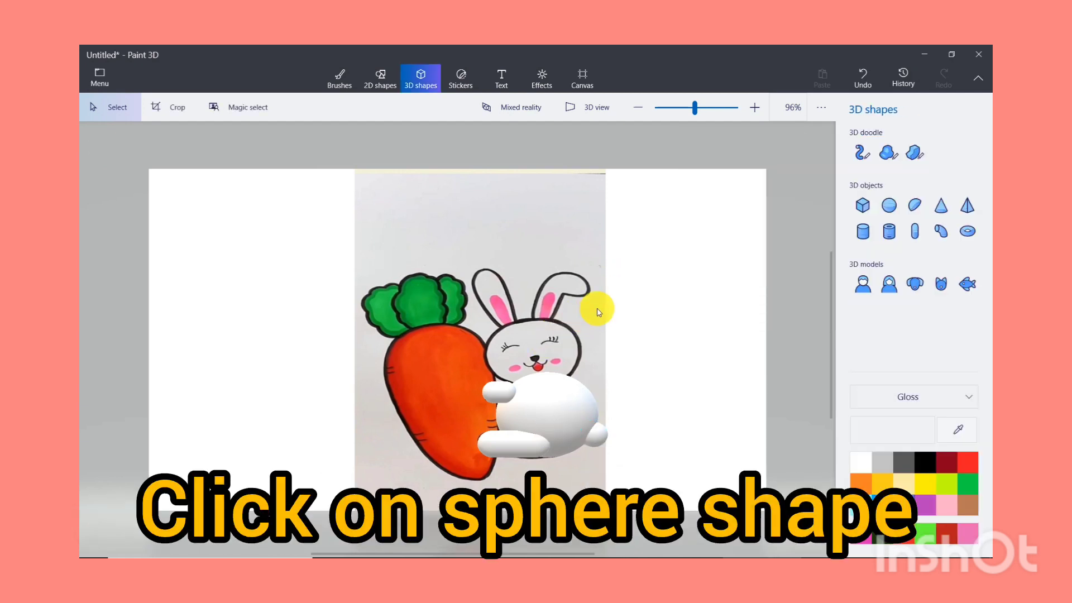
- Draw a 3D sphere over the rabbit's head and stretch it to fit the drawn outline
{"action": "left_click", "coordinate": [888, 204]}
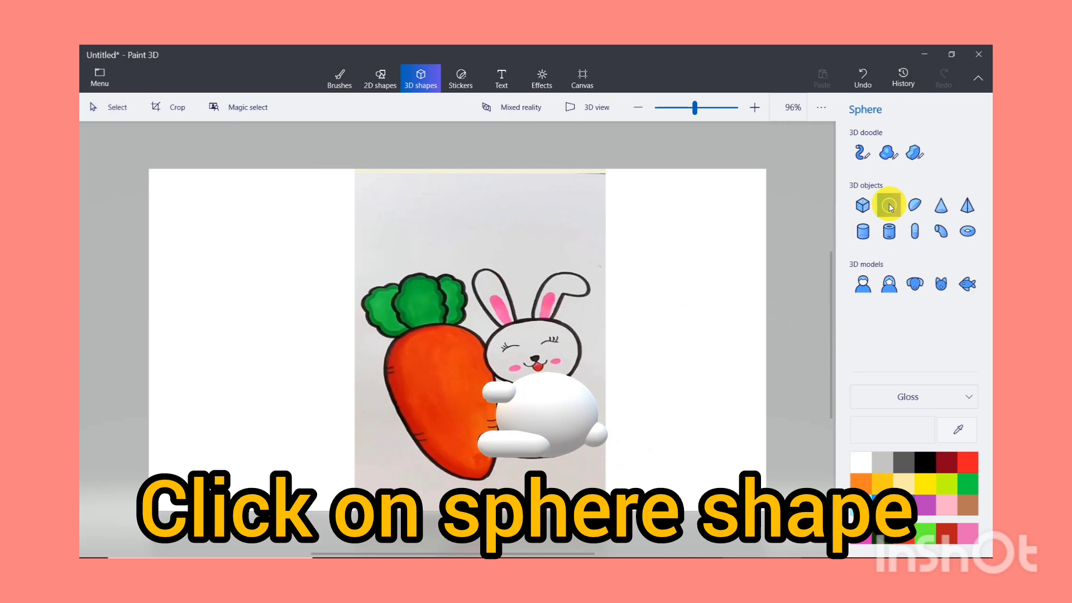
{"action": "left_click_drag", "start_coordinate": [563, 325], "coordinate": [505, 365]}
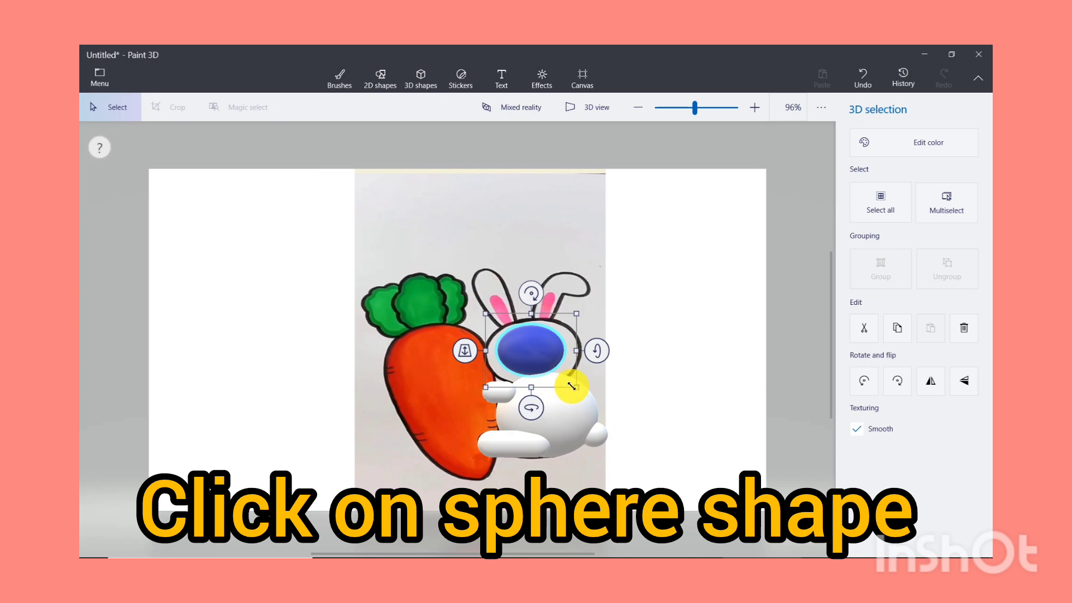
{"action": "left_click_drag", "start_coordinate": [570, 386], "coordinate": [592, 355]}
{"action": "mouse_move", "coordinate": [541, 398]}
{"action": "left_mouse_down"}
{"action": "mouse_move", "coordinate": [546, 390]}
{"action": "mouse_move", "coordinate": [539, 403]}
{"action": "left_mouse_up"}
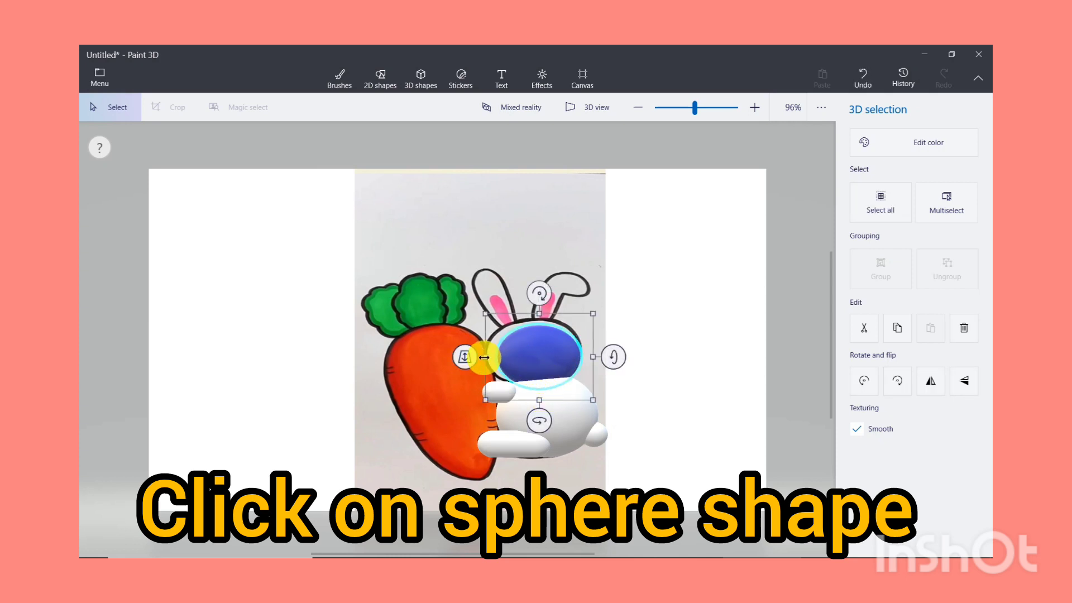
{"action": "left_click_drag", "start_coordinate": [483, 359], "coordinate": [472, 356]}
{"action": "left_click_drag", "start_coordinate": [533, 316], "coordinate": [541, 307]}
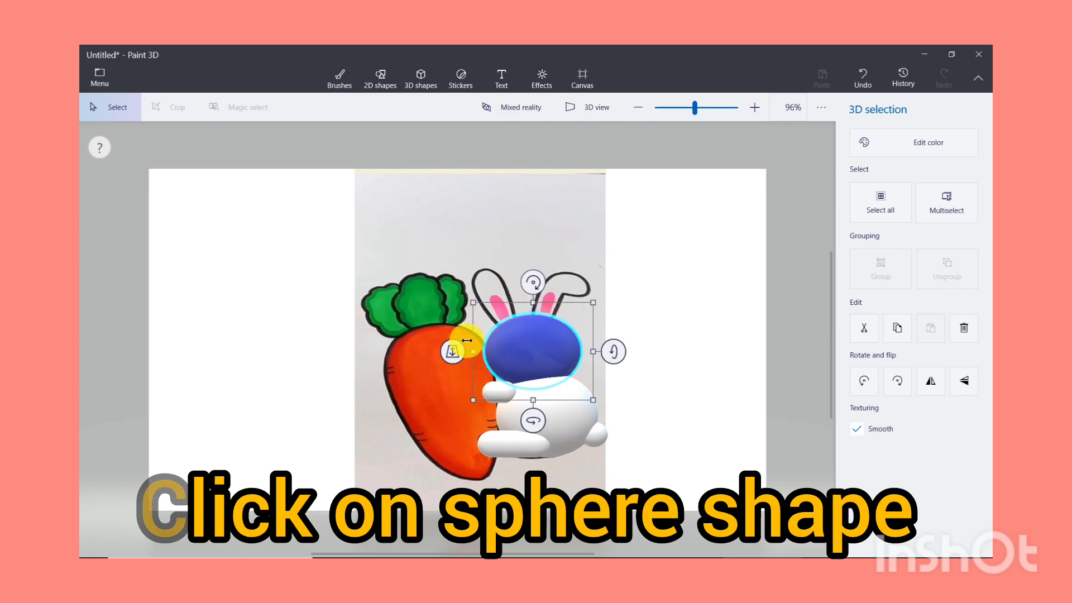
- Bring the head sphere forward, colour it white and deselect it
{"action": "mouse_move", "coordinate": [453, 352]}
{"action": "left_mouse_down"}
{"action": "mouse_move", "coordinate": [460, 340]}
{"action": "mouse_move", "coordinate": [451, 357]}
{"action": "left_mouse_up"}
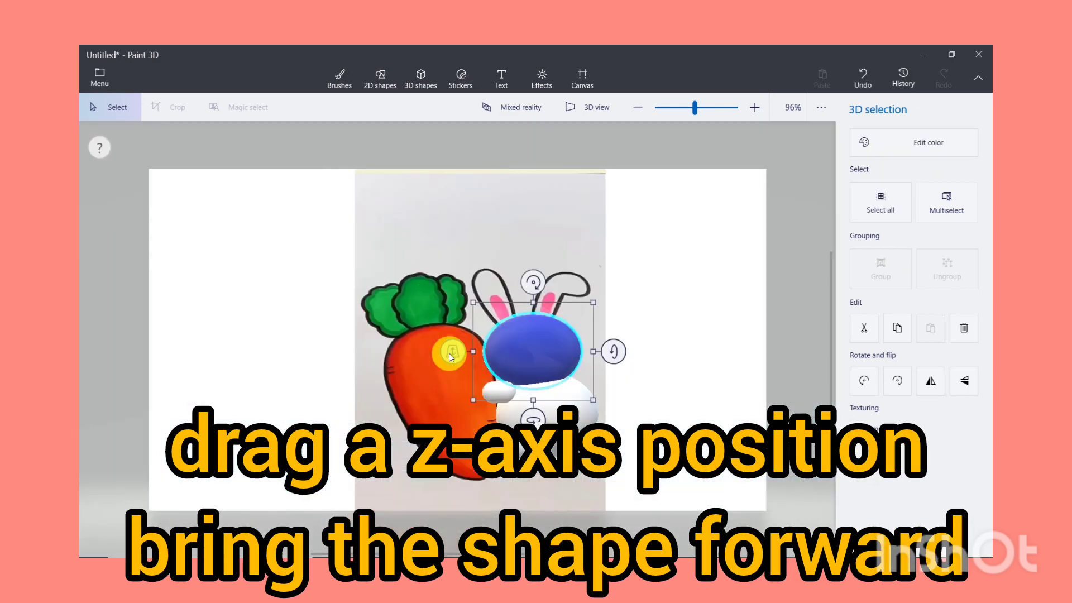
{"action": "left_click", "coordinate": [862, 144]}
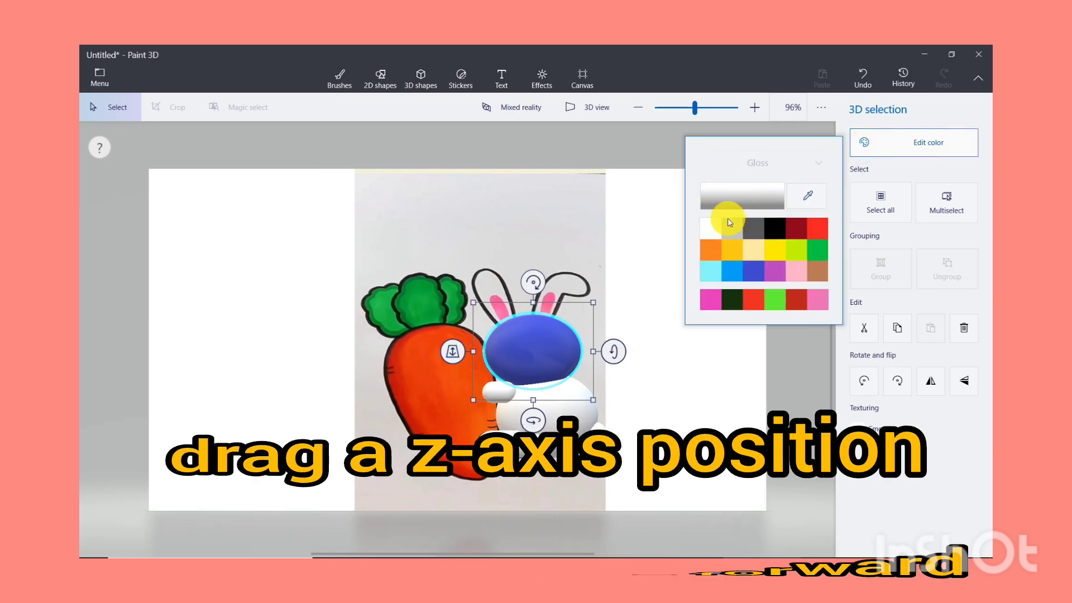
{"action": "left_click", "coordinate": [712, 226]}
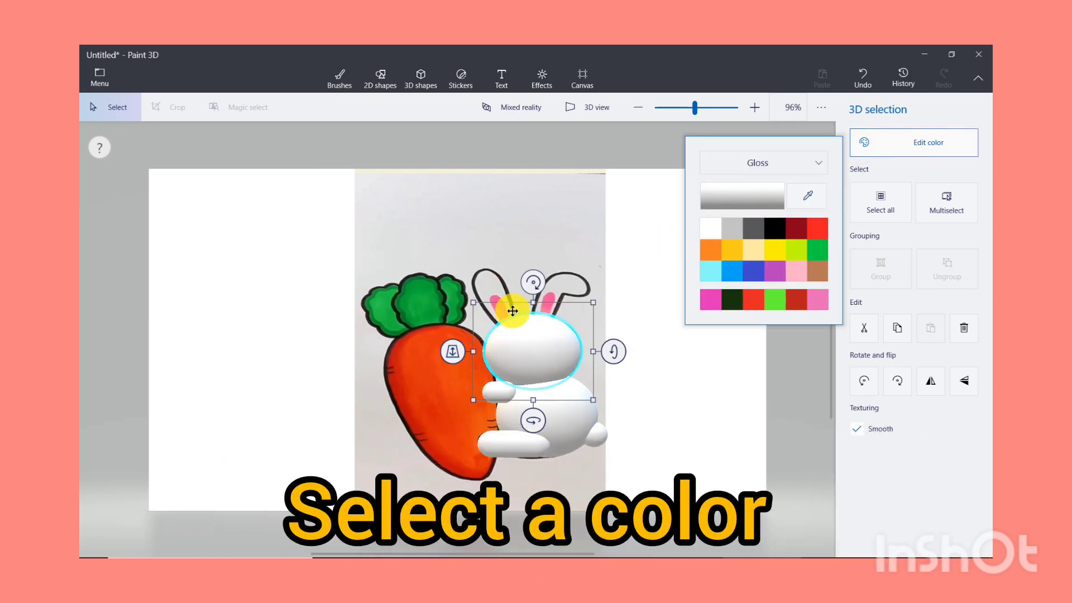
{"action": "left_click_drag", "start_coordinate": [452, 351], "coordinate": [449, 357]}
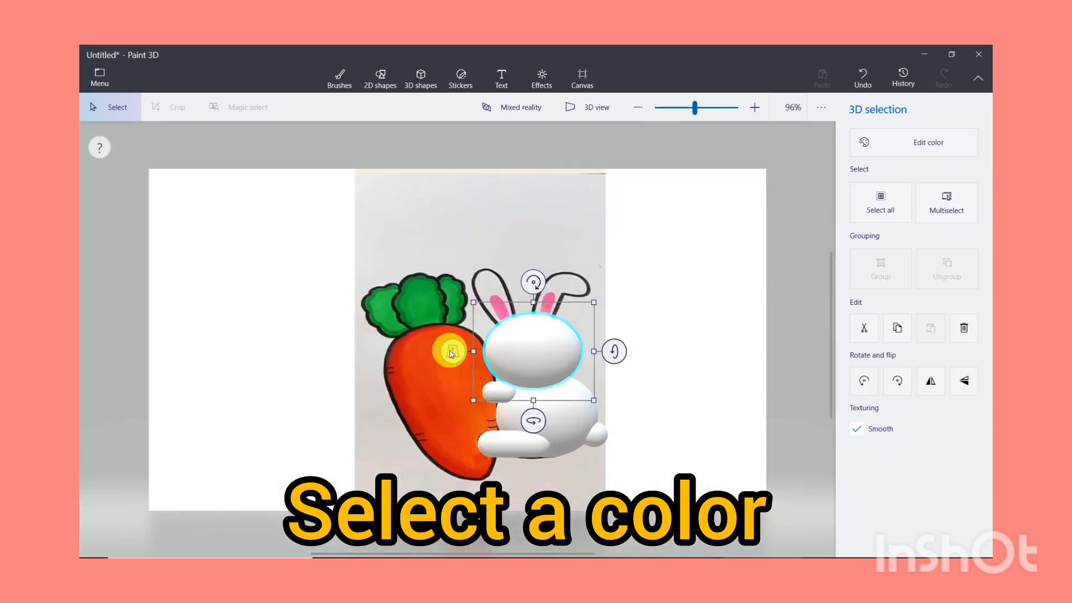
{"action": "left_click", "coordinate": [569, 478]}
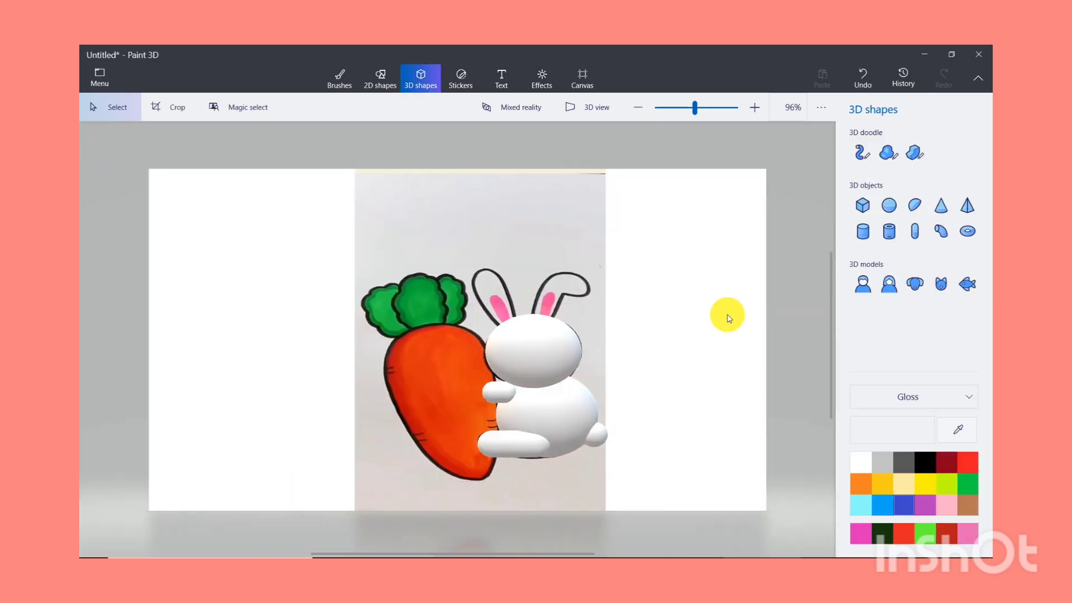
- Draw a 3D capsule for the rabbit's upright ear, lengthen it, and tilt and move it to match the drawn ear
{"action": "left_click", "coordinate": [918, 234]}
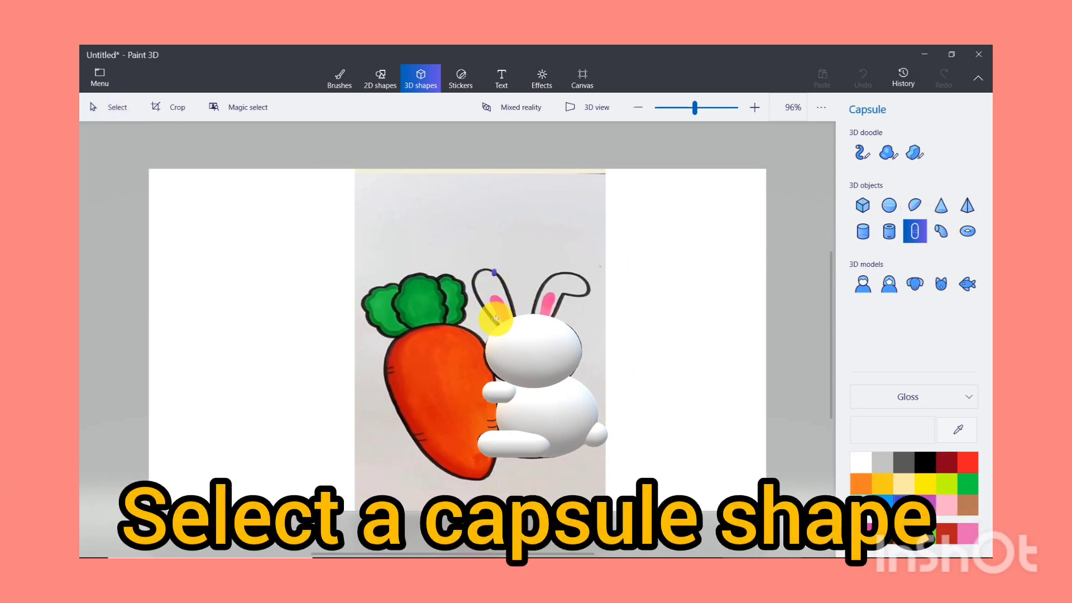
{"action": "left_click_drag", "start_coordinate": [488, 325], "coordinate": [524, 325]}
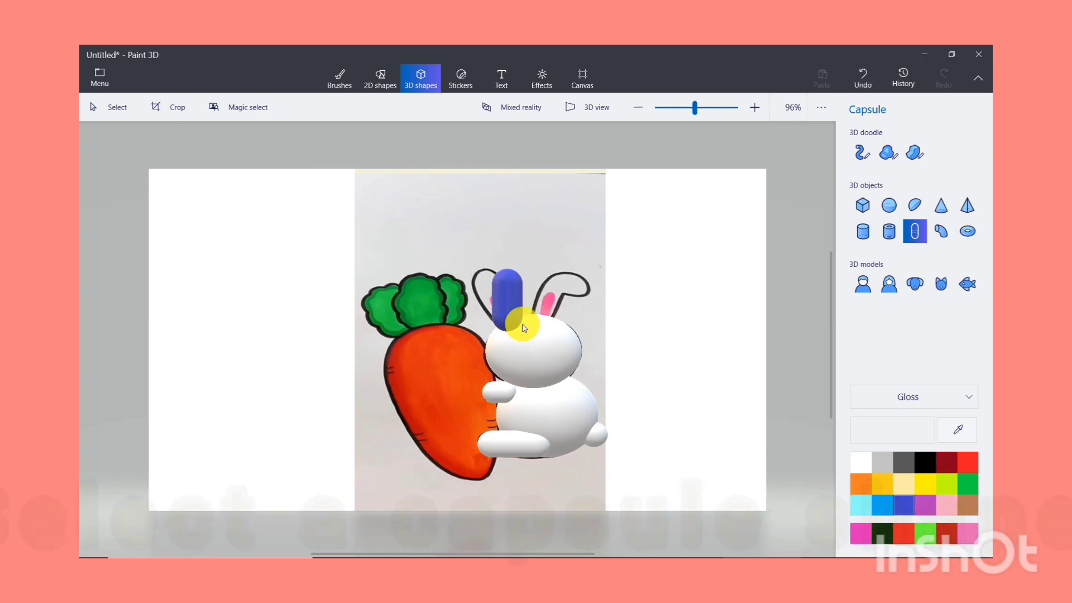
{"action": "left_click", "coordinate": [506, 245]}
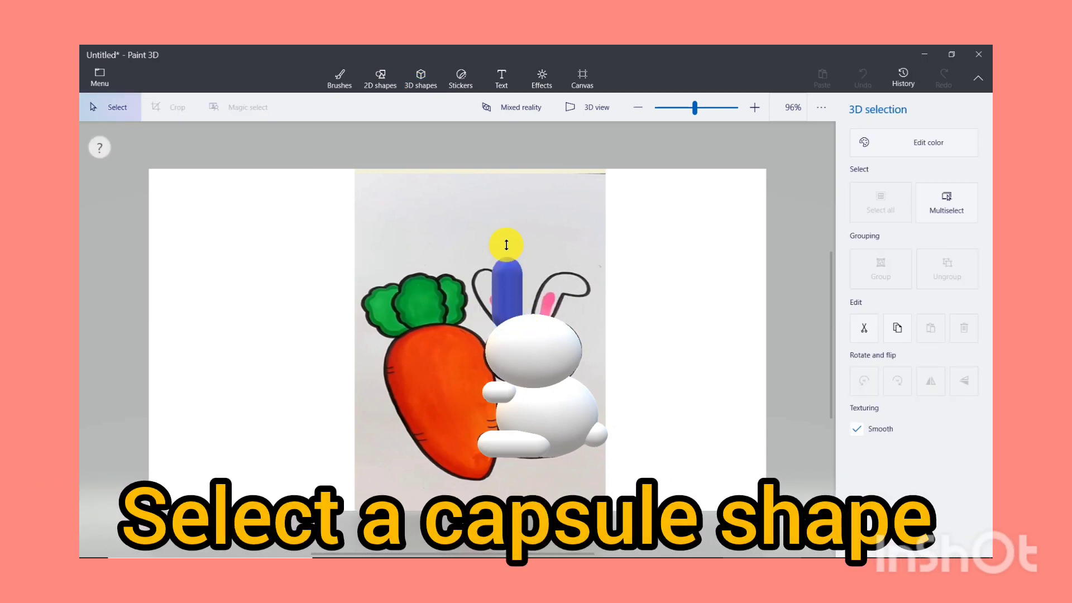
{"action": "left_click", "coordinate": [506, 245]}
{"action": "left_click_drag", "start_coordinate": [505, 230], "coordinate": [480, 241]}
{"action": "left_click_drag", "start_coordinate": [505, 291], "coordinate": [502, 287]}
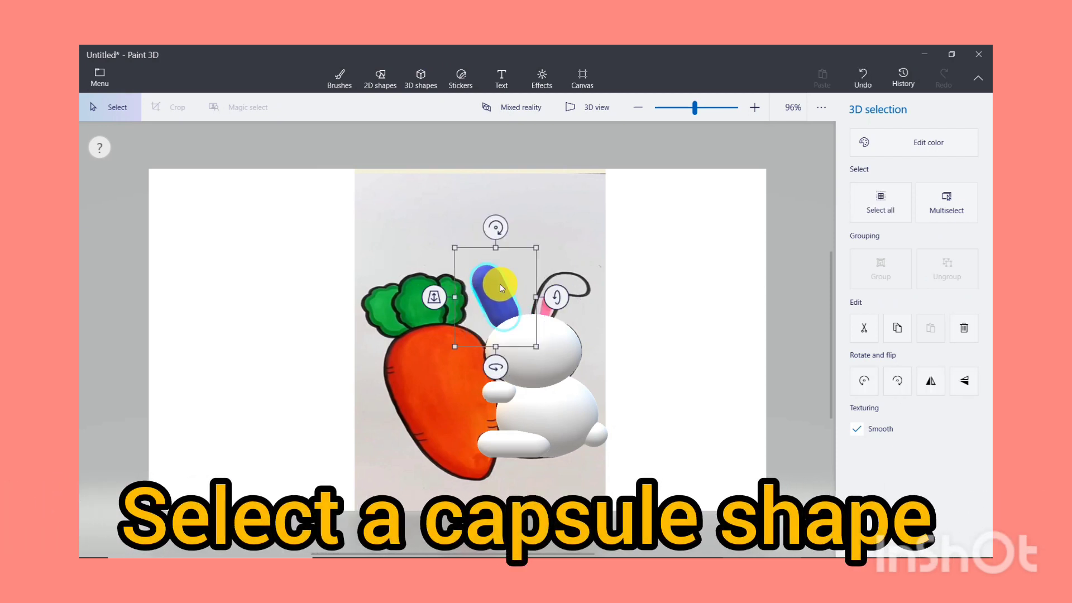
- Colour the upright ear capsule white, bring it forward and deselect it
{"action": "left_click", "coordinate": [904, 146]}
{"action": "left_click", "coordinate": [711, 229]}
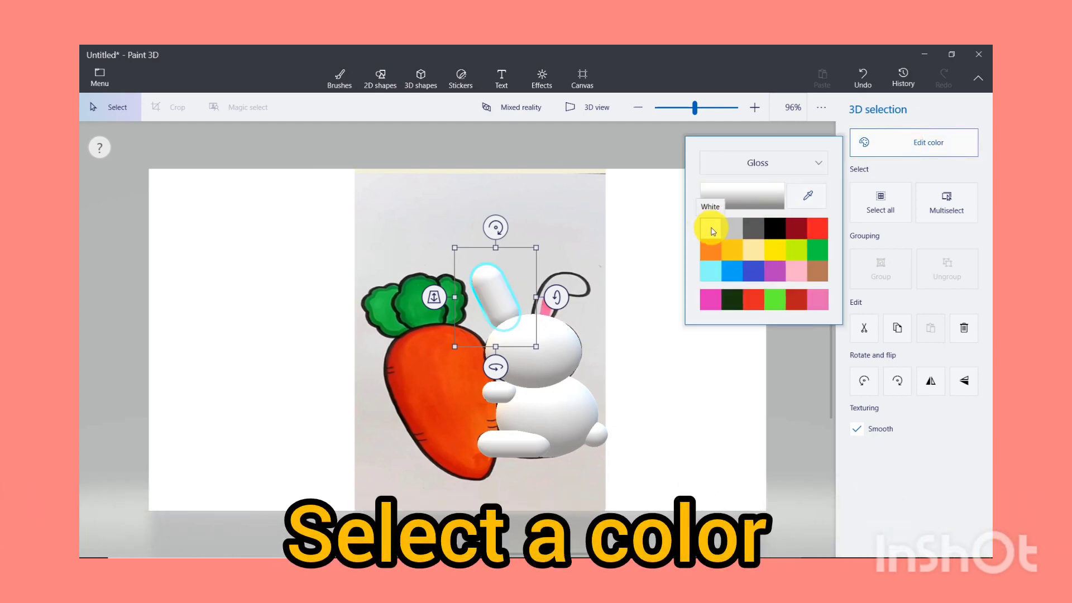
{"action": "left_click_drag", "start_coordinate": [434, 297], "coordinate": [437, 316]}
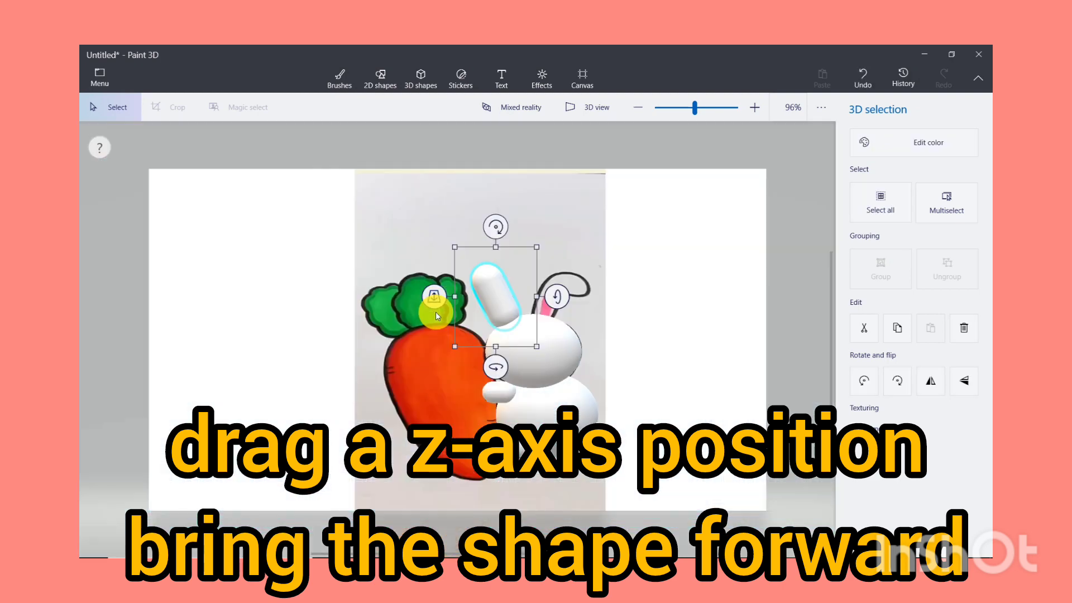
{"action": "left_click", "coordinate": [560, 275]}
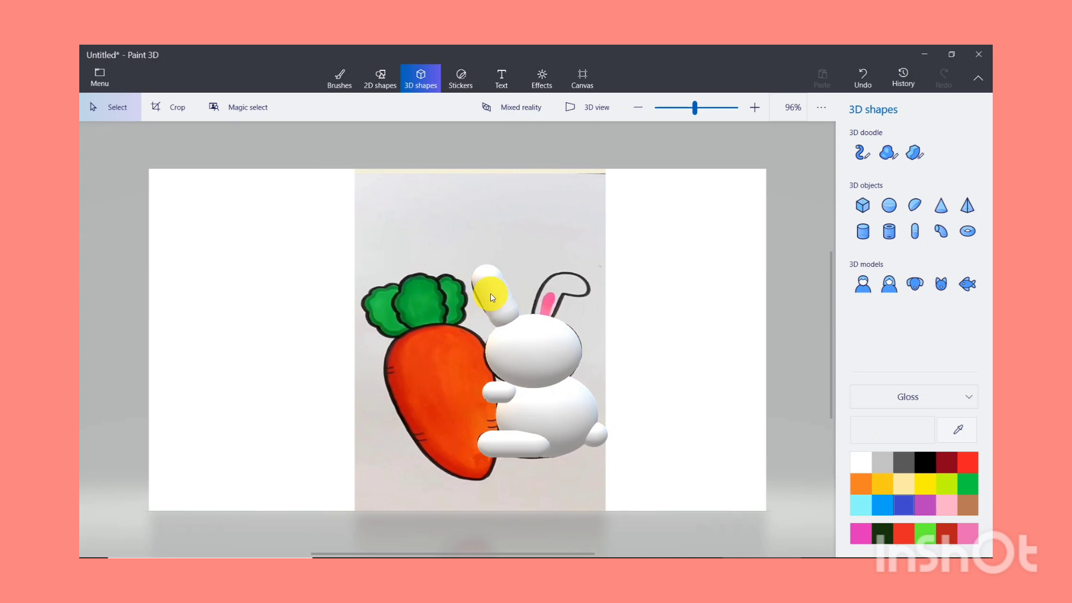
- Fine-tune the tilt and position of the white ear capsule over the drawn ear
{"action": "left_click", "coordinate": [490, 293]}
{"action": "left_click_drag", "start_coordinate": [495, 226], "coordinate": [498, 232]}
{"action": "left_click_drag", "start_coordinate": [497, 292], "coordinate": [497, 292]}
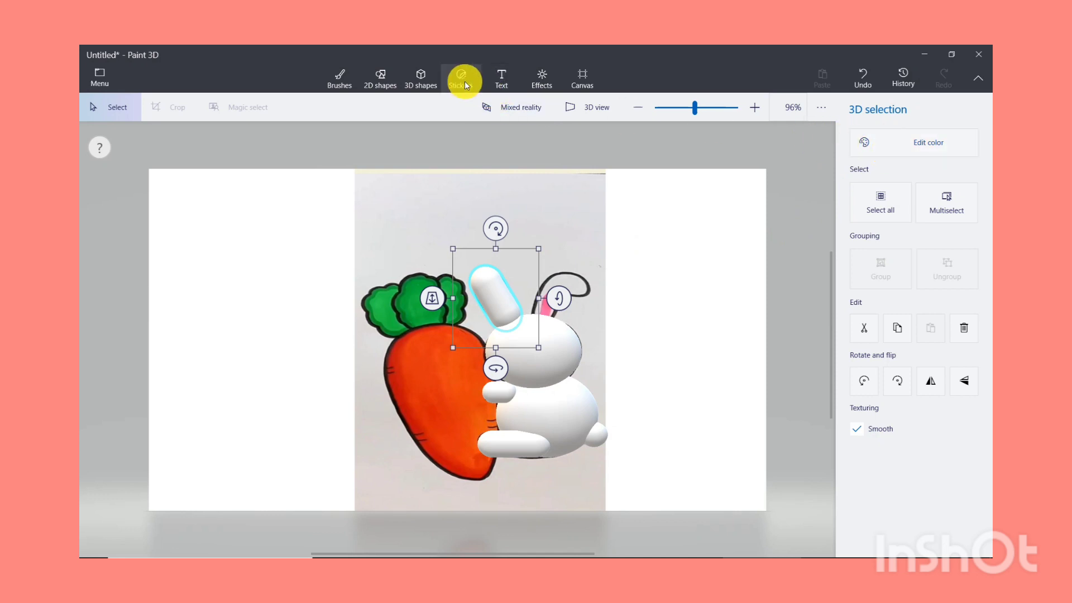
- Draw a narrow 3D capsule for the inner ear, tilt it slightly and bring it forward
{"action": "left_click", "coordinate": [438, 82]}
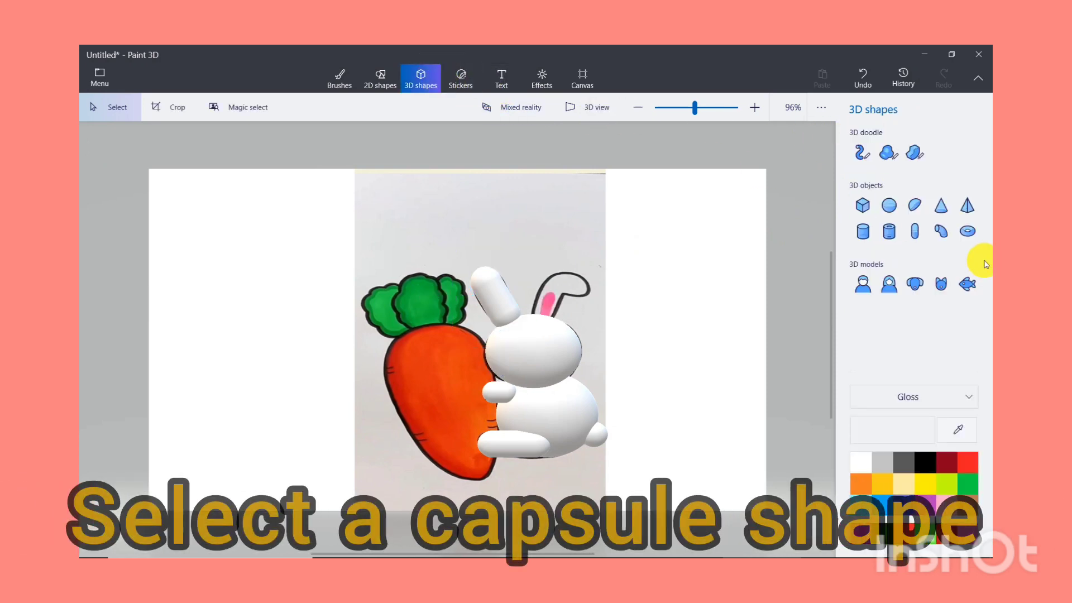
{"action": "left_click", "coordinate": [915, 231]}
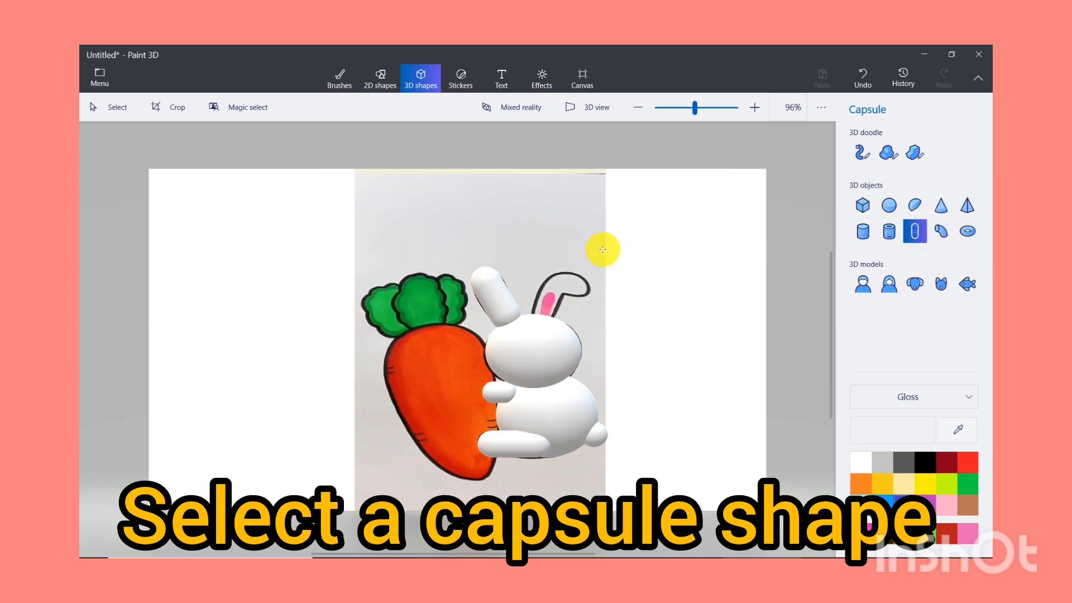
{"action": "left_click_drag", "start_coordinate": [524, 286], "coordinate": [538, 296]}
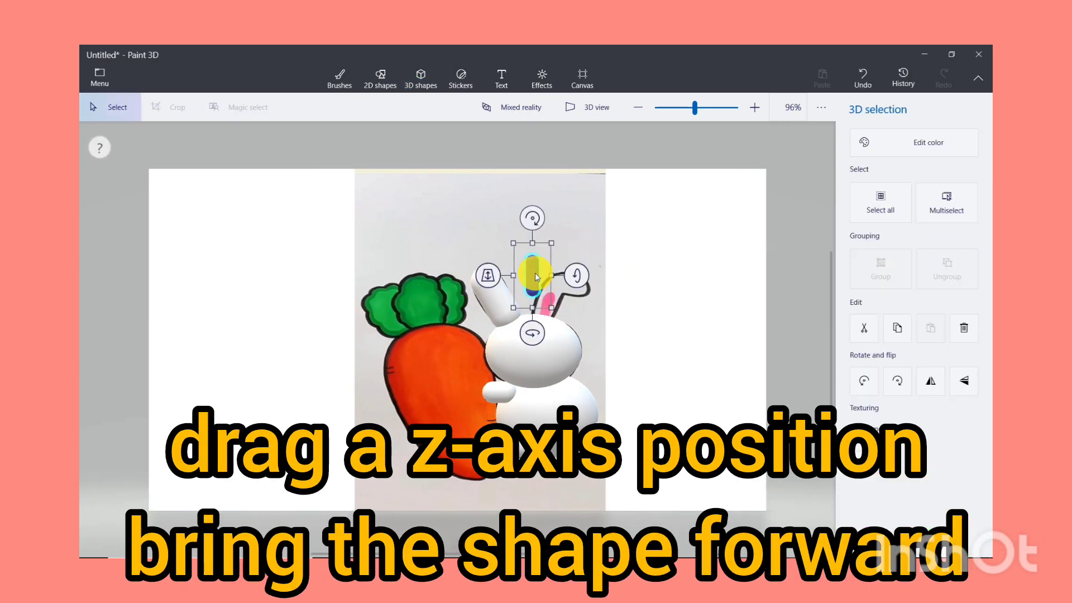
{"action": "mouse_move", "coordinate": [528, 269]}
{"action": "left_mouse_down"}
{"action": "mouse_move", "coordinate": [507, 296]}
{"action": "mouse_move", "coordinate": [522, 270]}
{"action": "left_mouse_up"}
{"action": "left_click_drag", "start_coordinate": [531, 224], "coordinate": [524, 217]}
{"action": "left_click_drag", "start_coordinate": [530, 274], "coordinate": [434, 337]}
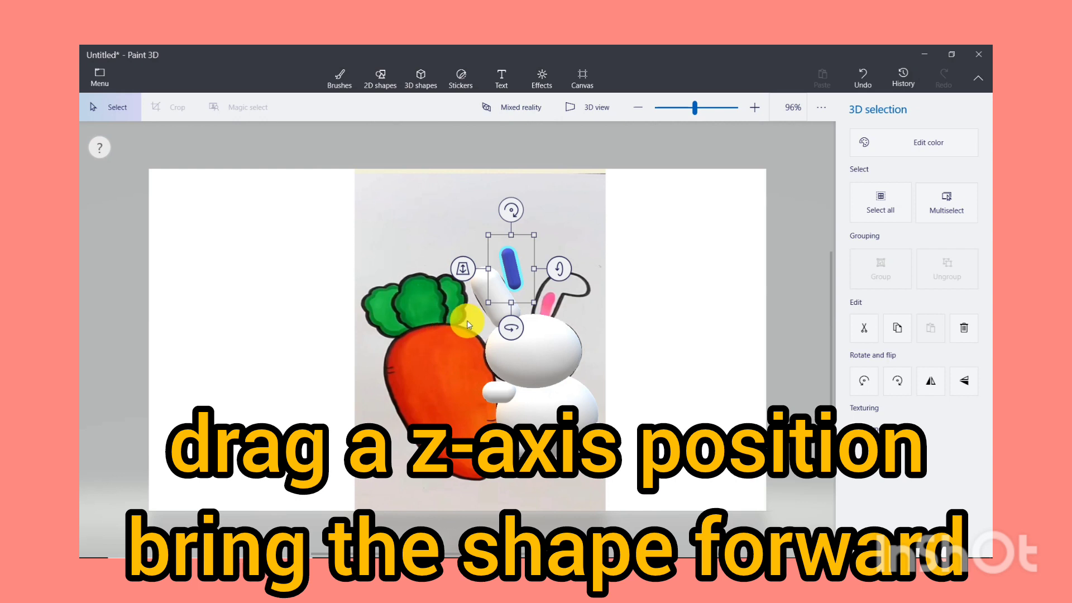
- Move the inner-ear capsule onto the white ear and rotate it to follow the ear's slant
{"action": "left_click_drag", "start_coordinate": [510, 266], "coordinate": [502, 305]}
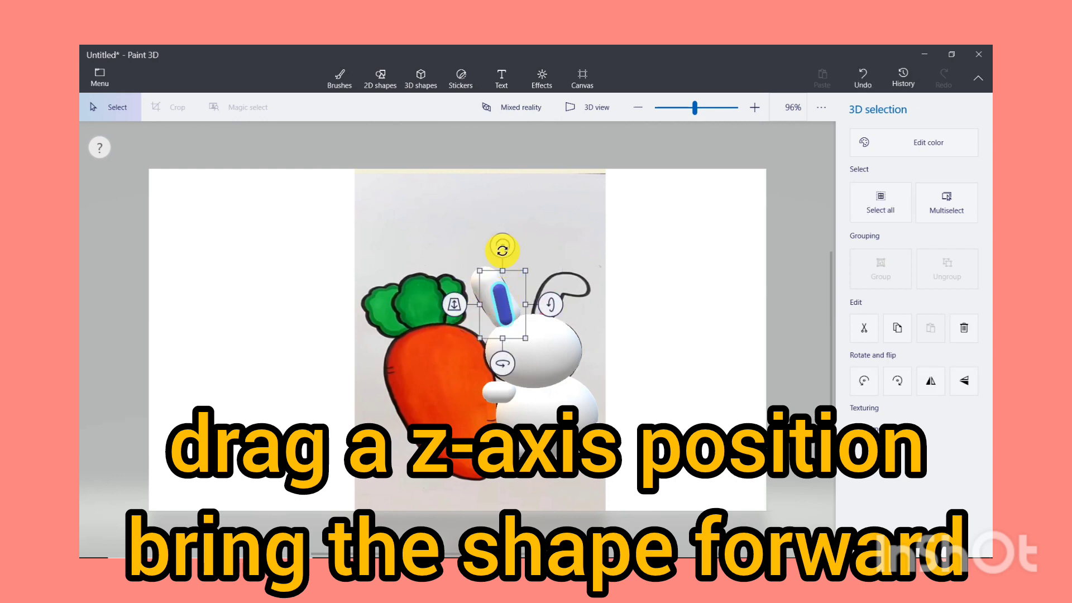
{"action": "left_click_drag", "start_coordinate": [504, 247], "coordinate": [490, 253]}
{"action": "left_click_drag", "start_coordinate": [491, 302], "coordinate": [493, 306]}
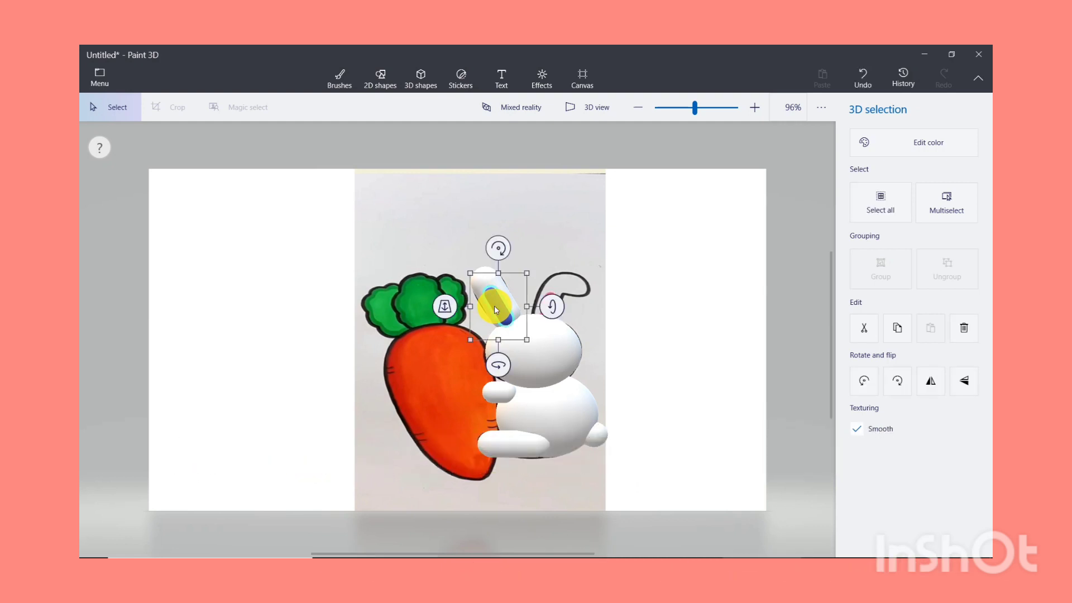
- Colour the inner-ear capsule pink (#e667b5) and deselect it
{"action": "left_click", "coordinate": [913, 137]}
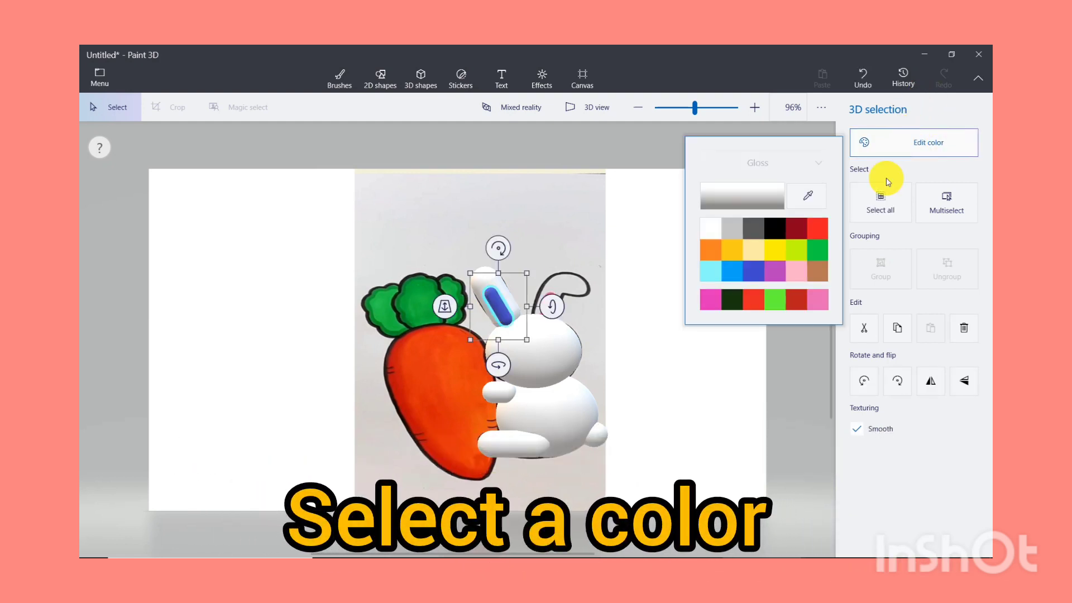
{"action": "left_click", "coordinate": [815, 302]}
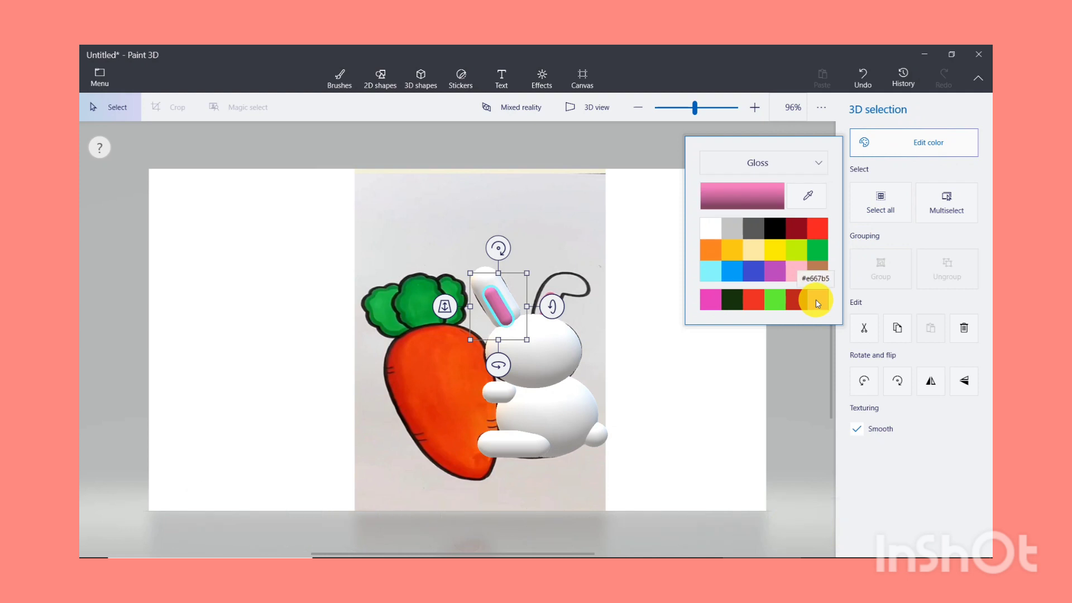
{"action": "left_click", "coordinate": [528, 261]}
{"action": "left_click", "coordinate": [528, 260]}
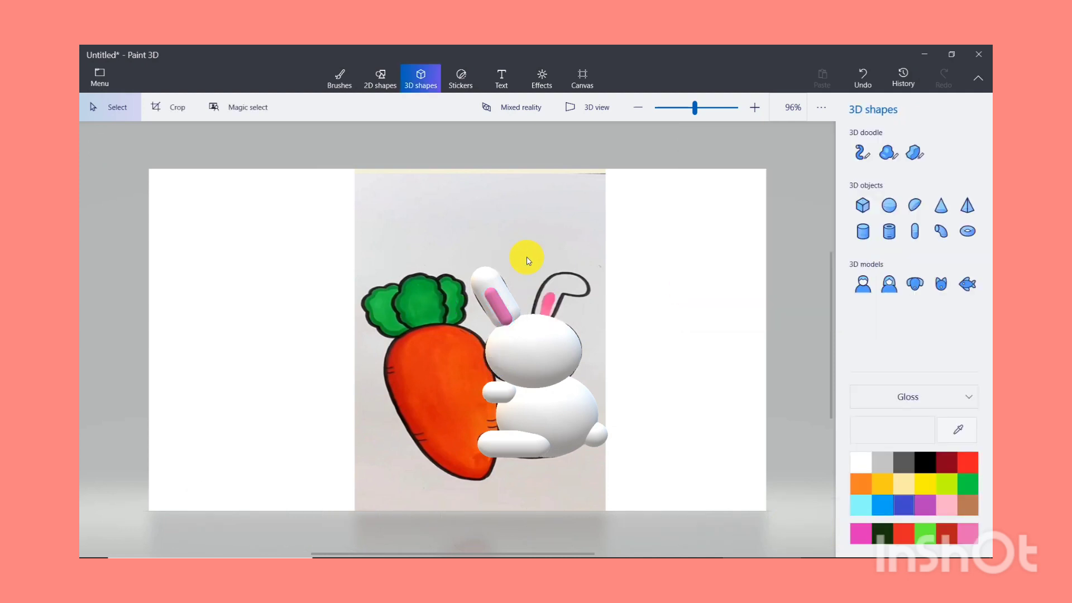
- Draw a 3D capsule for the rabbit's bent ear, tilt it over the ear's lower part and bring it forward
{"action": "left_click", "coordinate": [918, 230]}
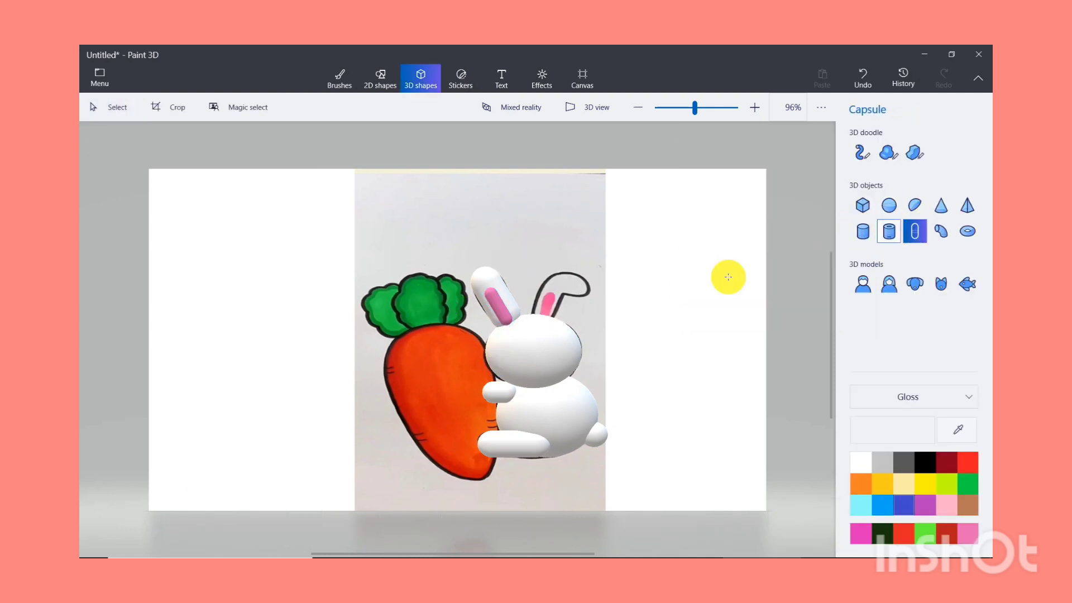
{"action": "left_click_drag", "start_coordinate": [553, 299], "coordinate": [581, 237]}
{"action": "left_click", "coordinate": [555, 267]}
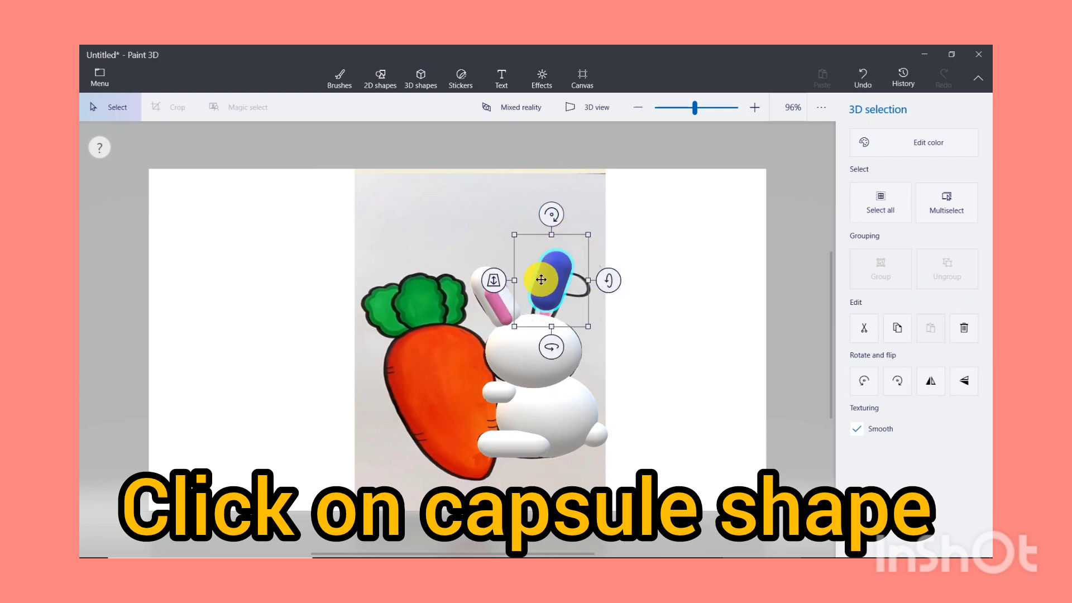
{"action": "left_click_drag", "start_coordinate": [540, 279], "coordinate": [494, 305]}
{"action": "left_click", "coordinate": [494, 292]}
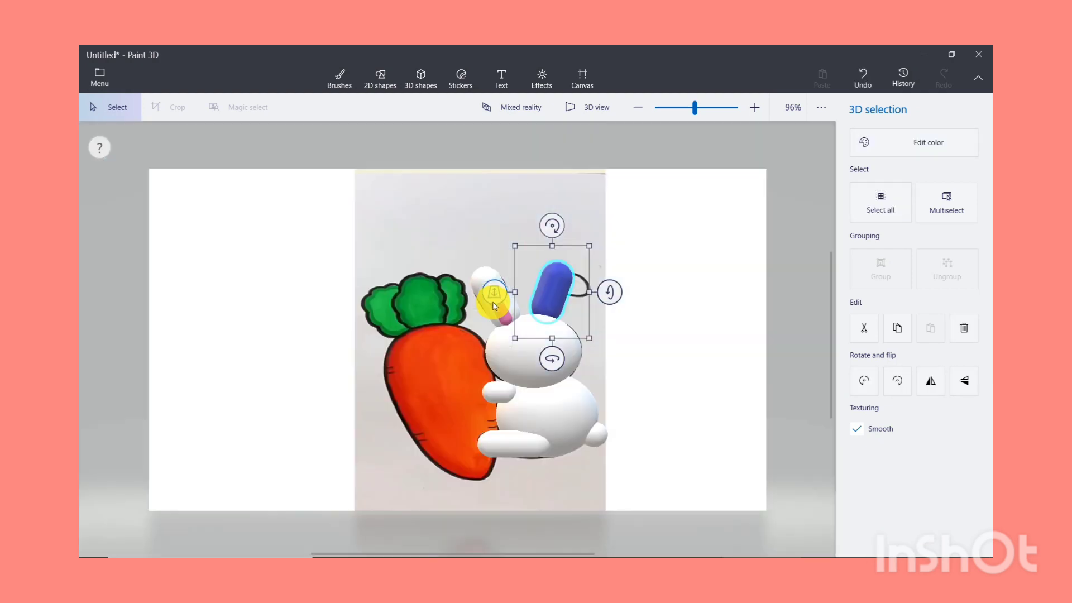
- Colour the bent ear's lower capsule white, bring it slightly forward and deselect it
{"action": "left_click", "coordinate": [880, 142]}
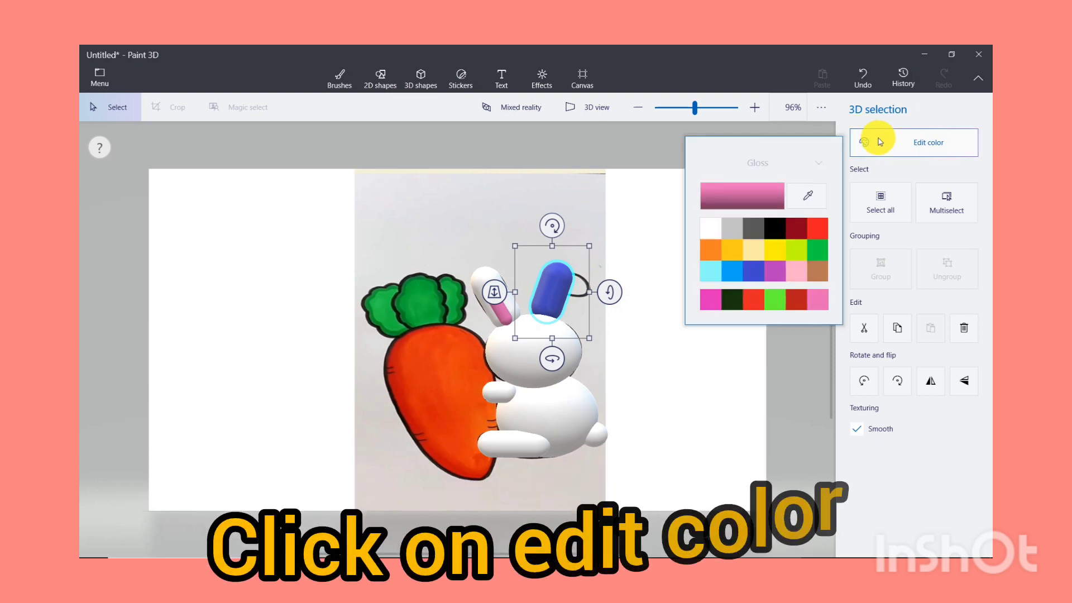
{"action": "left_click", "coordinate": [712, 226]}
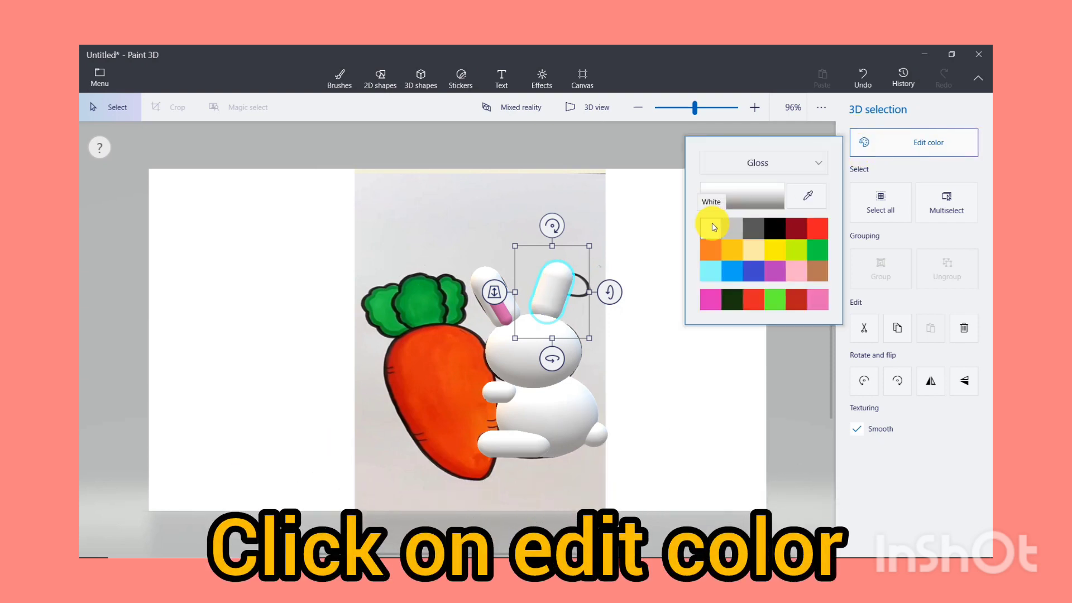
{"action": "left_click_drag", "start_coordinate": [495, 292], "coordinate": [494, 318]}
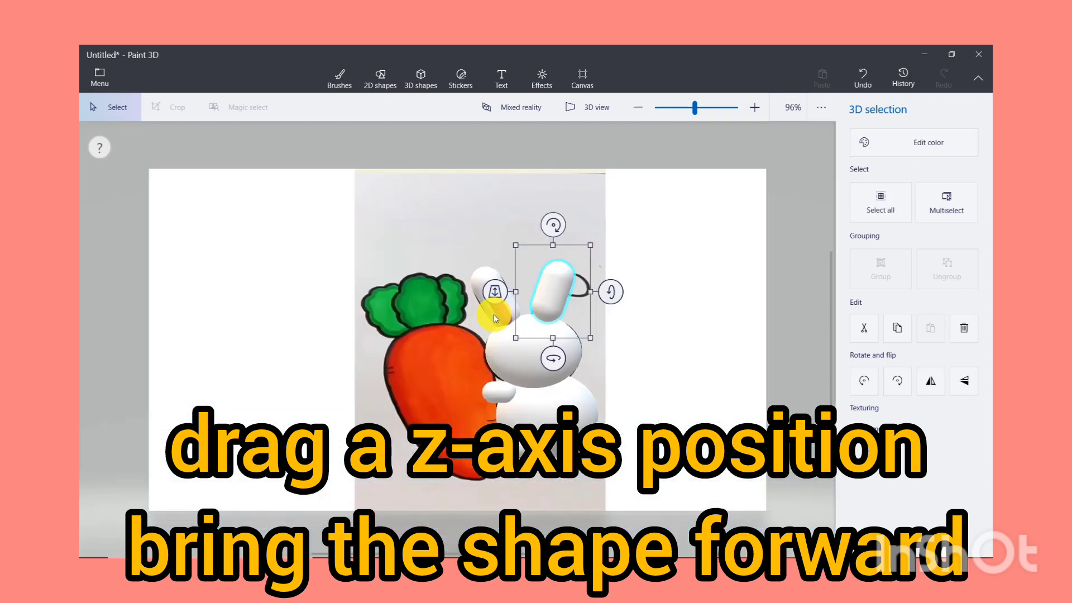
{"action": "left_click", "coordinate": [509, 249]}
{"action": "left_click", "coordinate": [560, 282]}
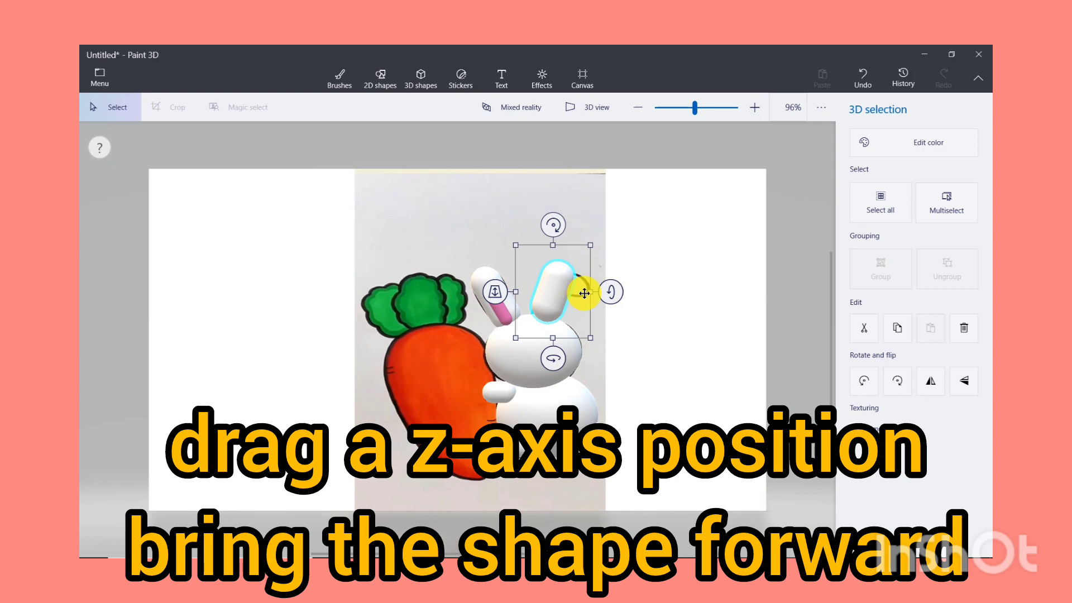
{"action": "left_click_drag", "start_coordinate": [586, 293], "coordinate": [584, 299]}
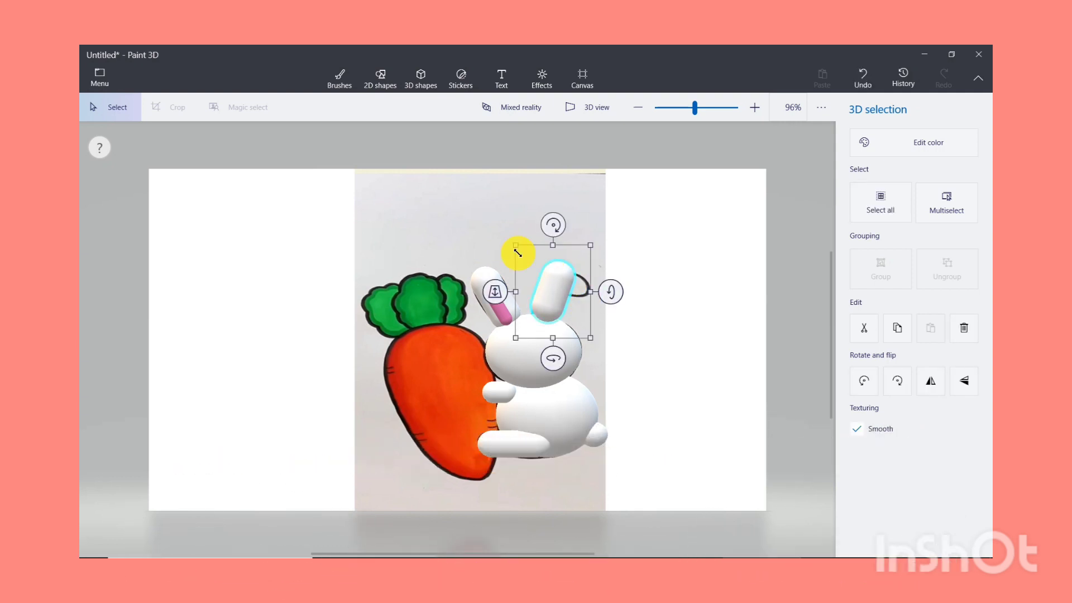
{"action": "left_click", "coordinate": [483, 250]}
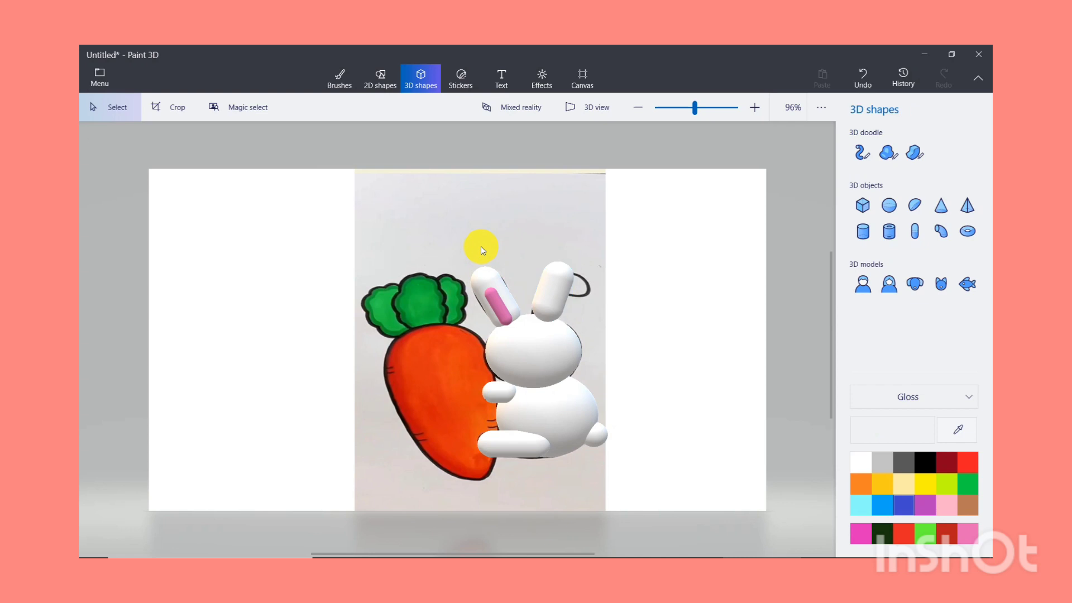
- Duplicate the pink inner-ear capsule, place the copy on the bent ear and rotate it to follow that ear's slant
{"action": "left_click", "coordinate": [507, 311]}
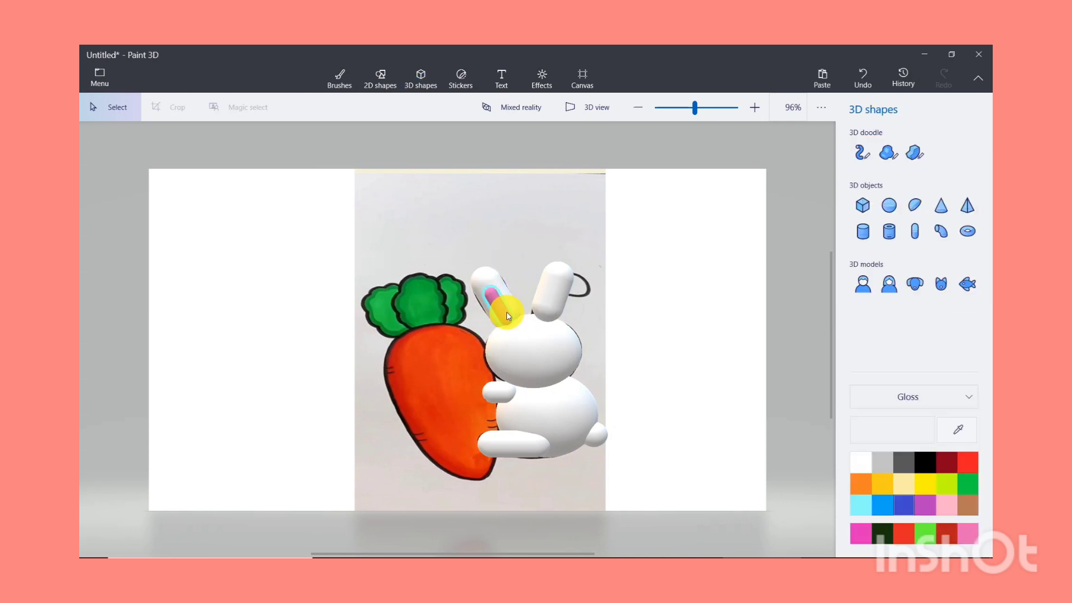
{"action": "left_click", "coordinate": [507, 311]}
{"action": "left_click_drag", "start_coordinate": [506, 312], "coordinate": [546, 307]}
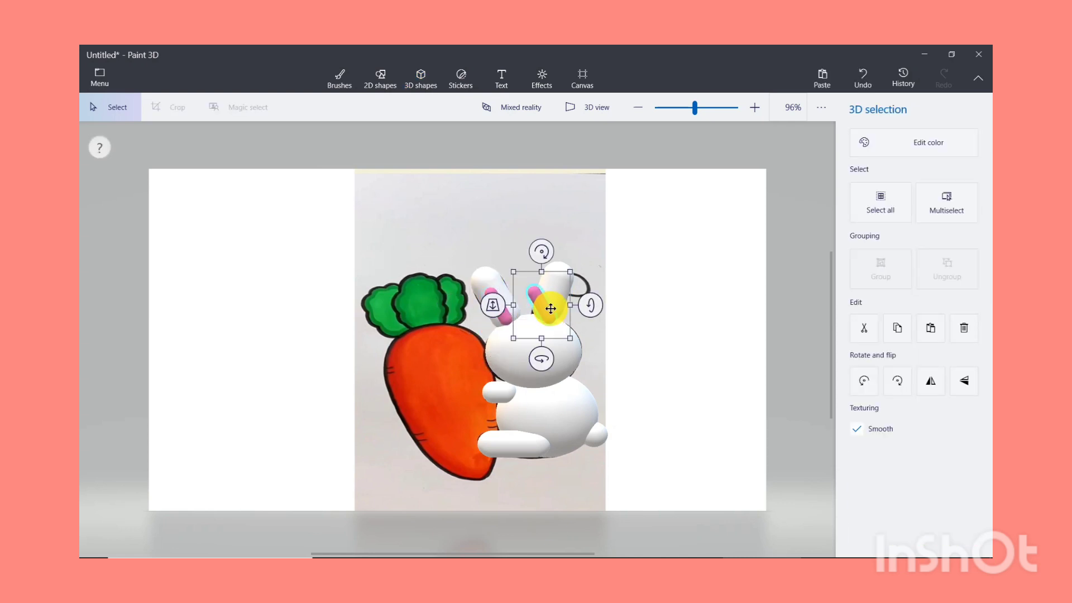
{"action": "left_click_drag", "start_coordinate": [539, 249], "coordinate": [545, 302]}
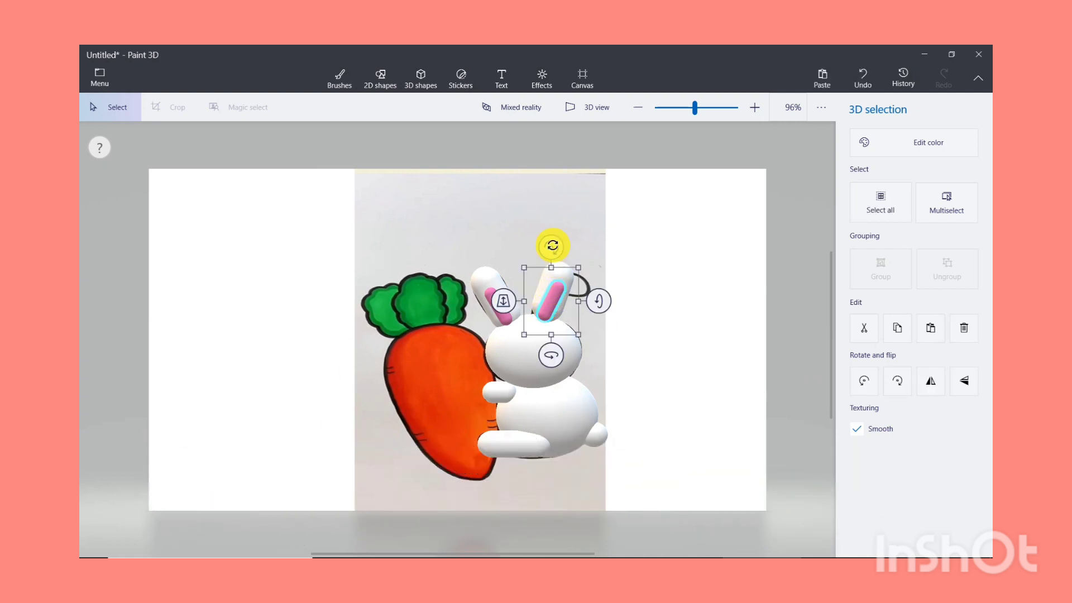
{"action": "left_click_drag", "start_coordinate": [550, 242], "coordinate": [550, 246]}
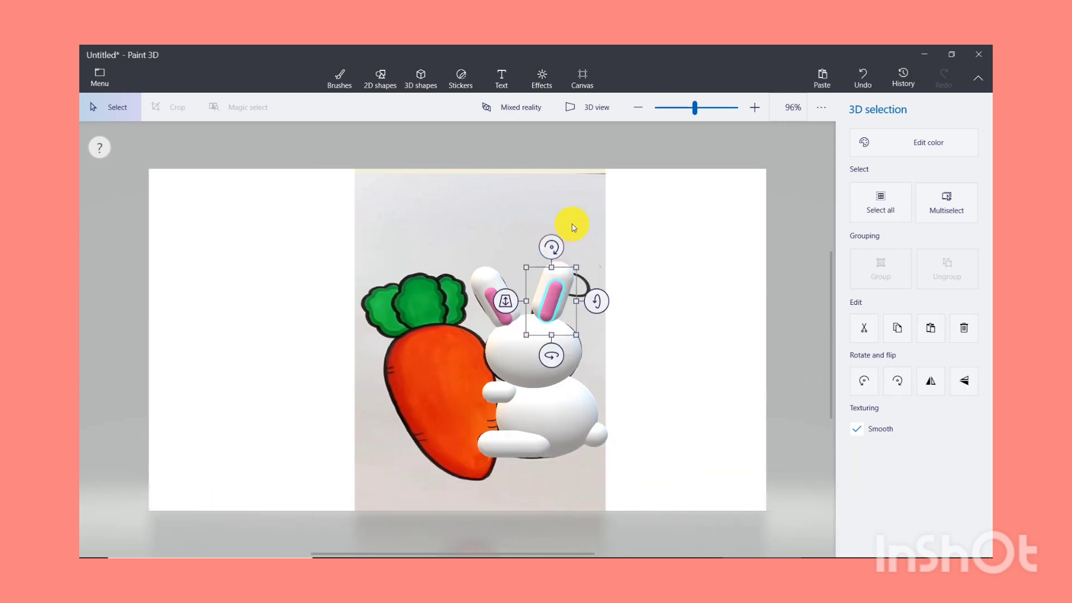
{"action": "left_click", "coordinate": [574, 227]}
- Draw a short 3D capsule over the folded tip of the bent ear and rotate it to match the drawn outline
{"action": "left_click", "coordinate": [919, 231]}
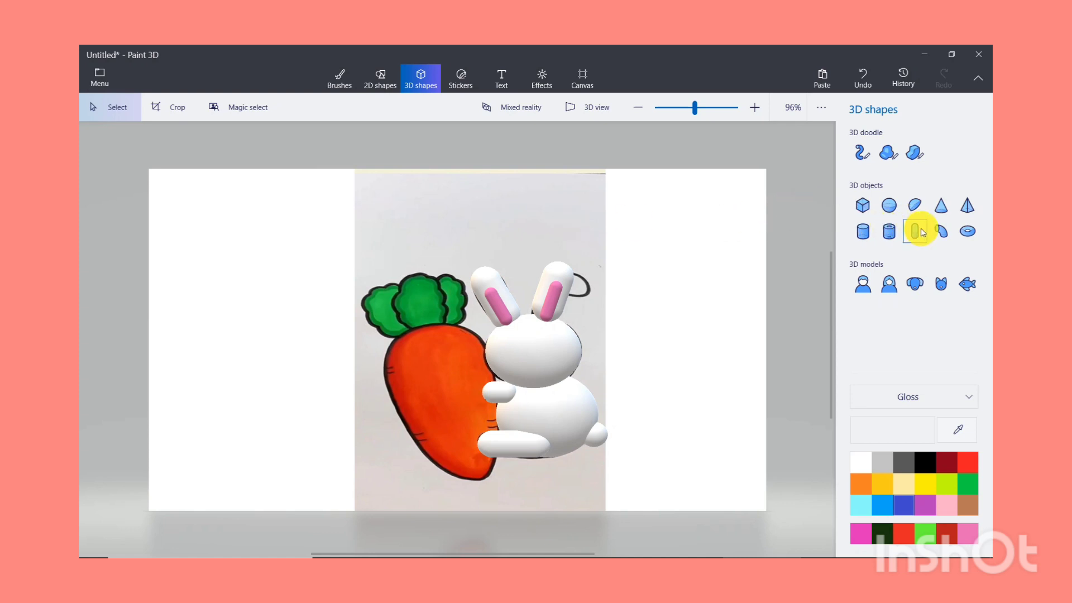
{"action": "left_click", "coordinate": [923, 233]}
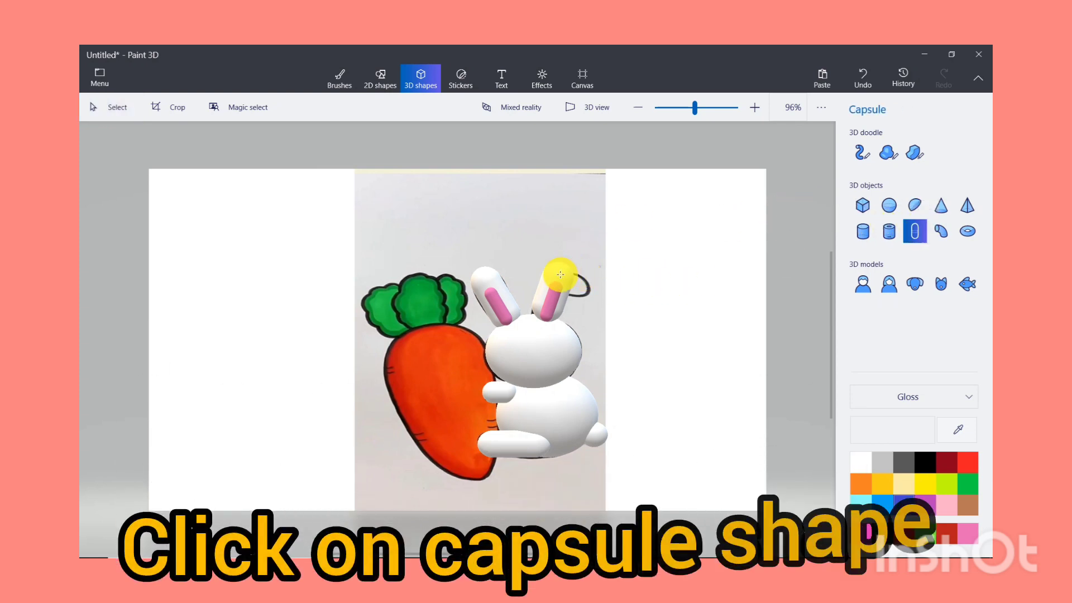
{"action": "left_click_drag", "start_coordinate": [560, 275], "coordinate": [633, 279]}
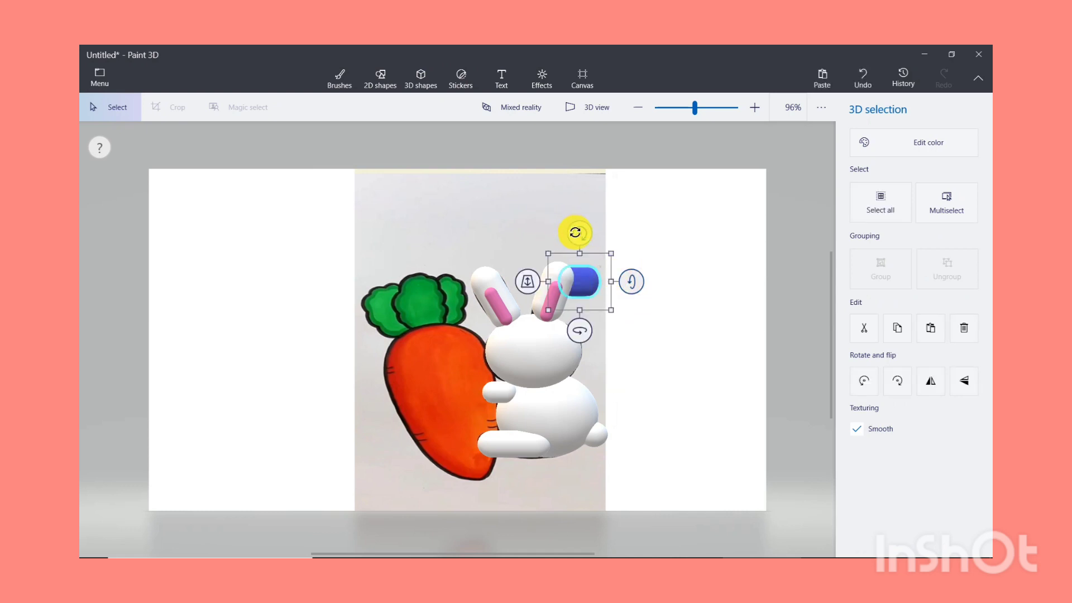
{"action": "left_click_drag", "start_coordinate": [578, 233], "coordinate": [586, 277]}
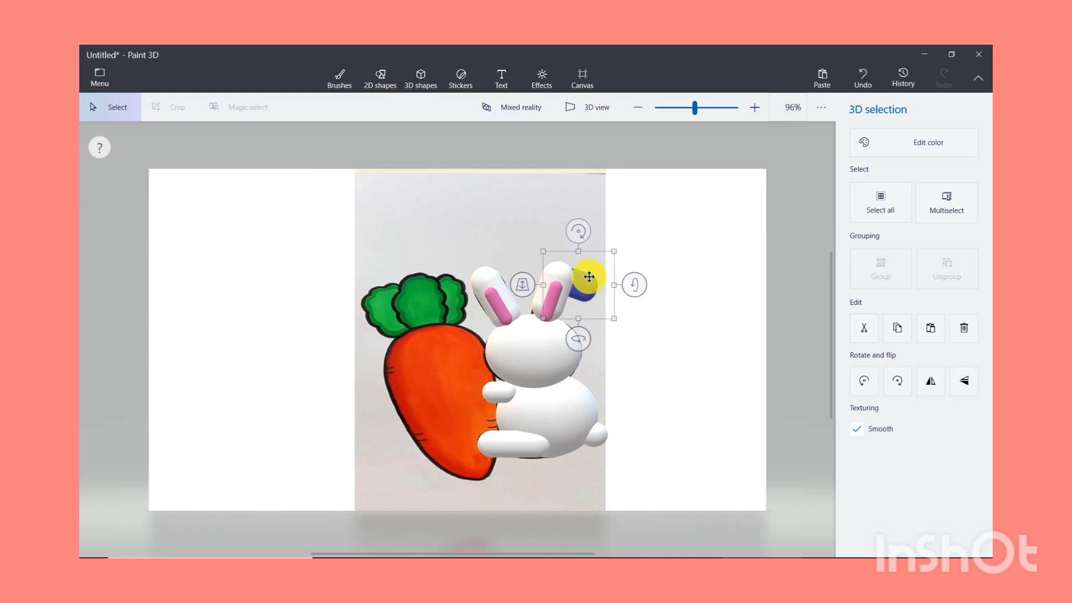
- Colour the folded ear-tip capsule white and bring it forward in front of the lower ear capsule
{"action": "left_click", "coordinate": [898, 134]}
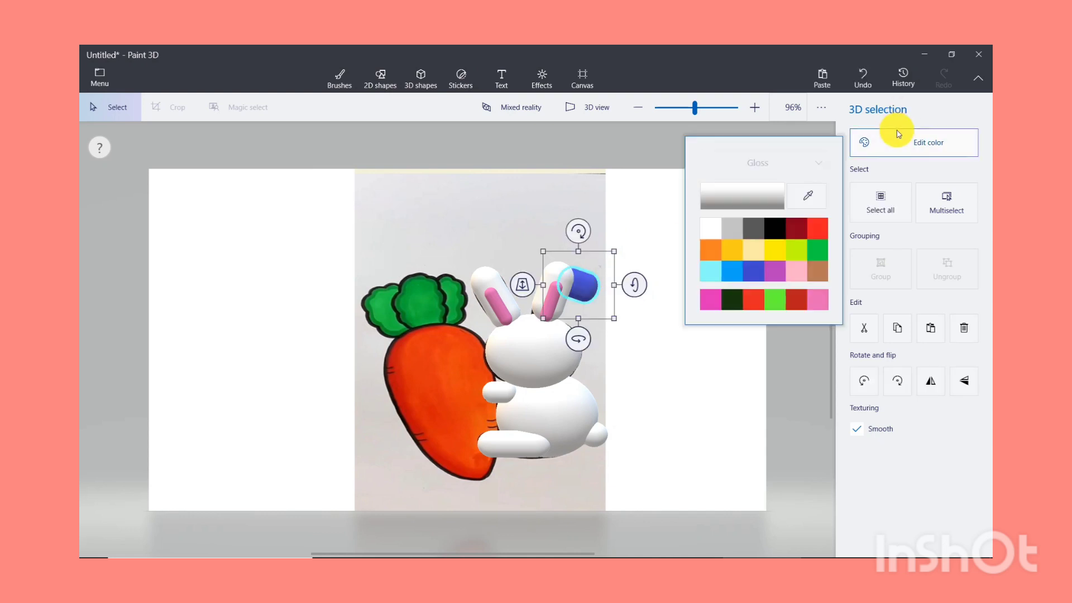
{"action": "left_click", "coordinate": [718, 233]}
{"action": "left_click", "coordinate": [509, 226]}
{"action": "left_click", "coordinate": [507, 230]}
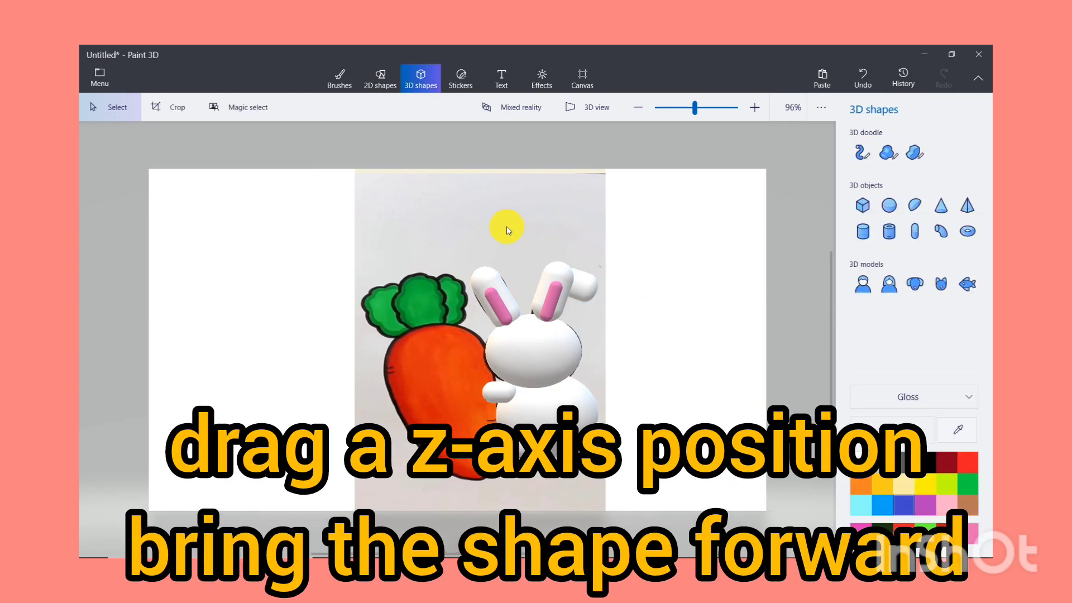
{"action": "left_click", "coordinate": [583, 284]}
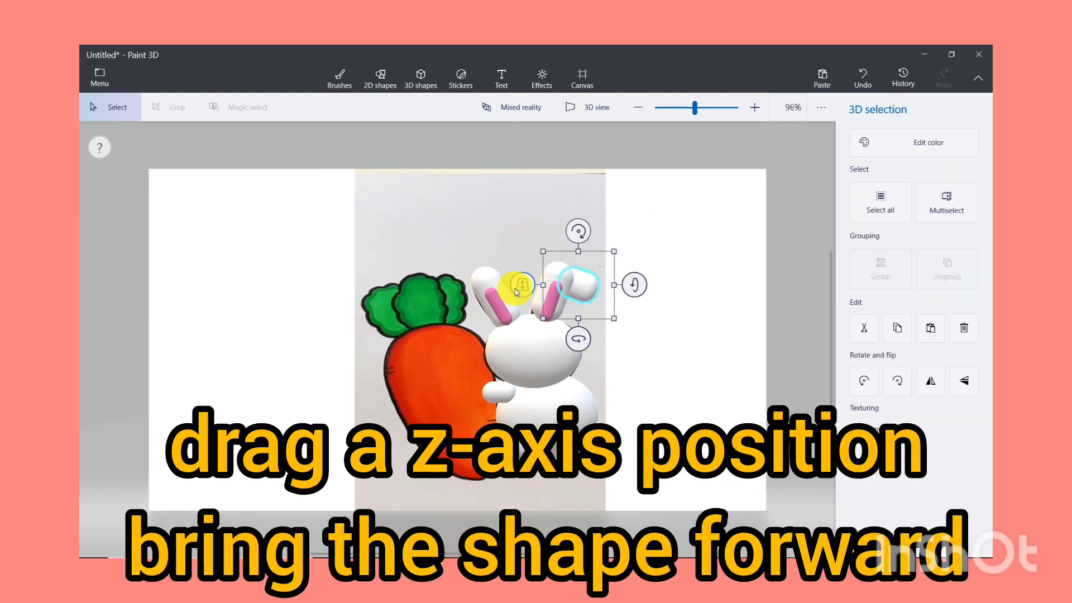
{"action": "left_click_drag", "start_coordinate": [520, 288], "coordinate": [472, 290]}
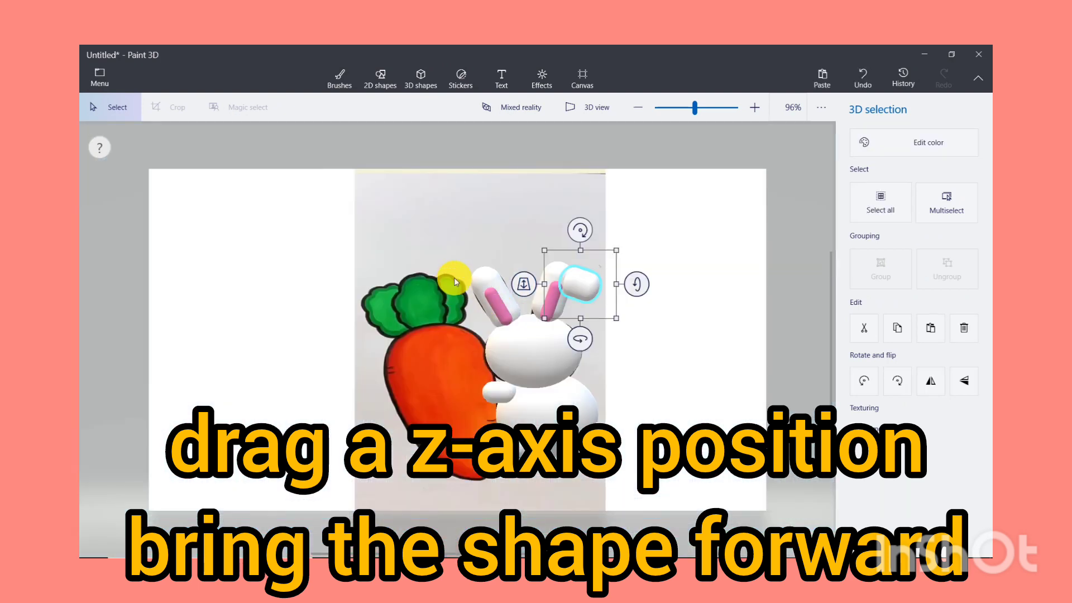
{"action": "left_click", "coordinate": [481, 248]}
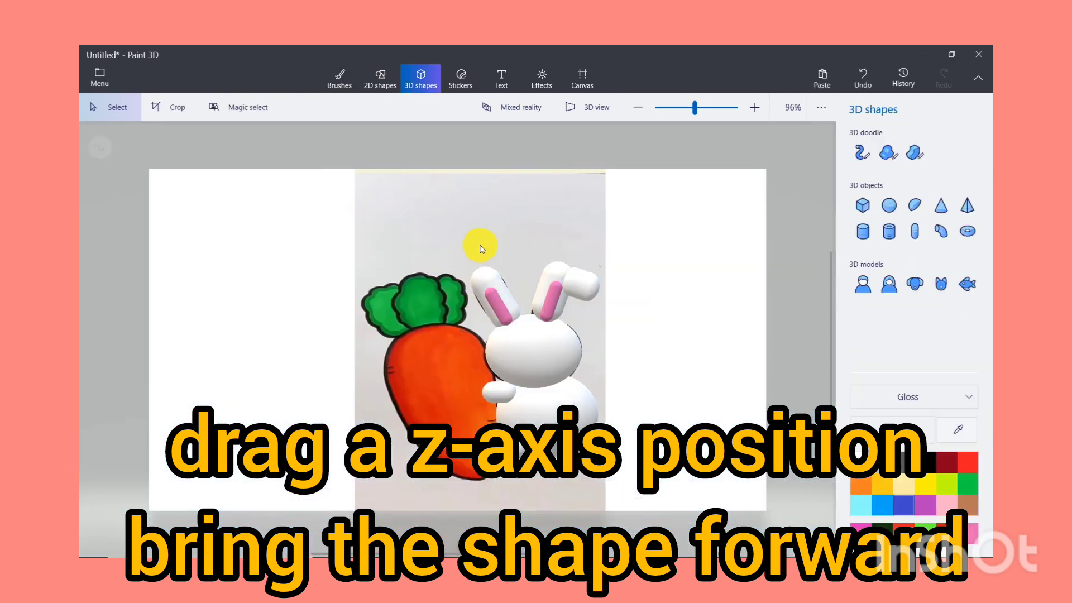
- Enlarge the folded ear-tip capsule so it covers the top of the bent ear, and deselect it
{"action": "left_click", "coordinate": [569, 289]}
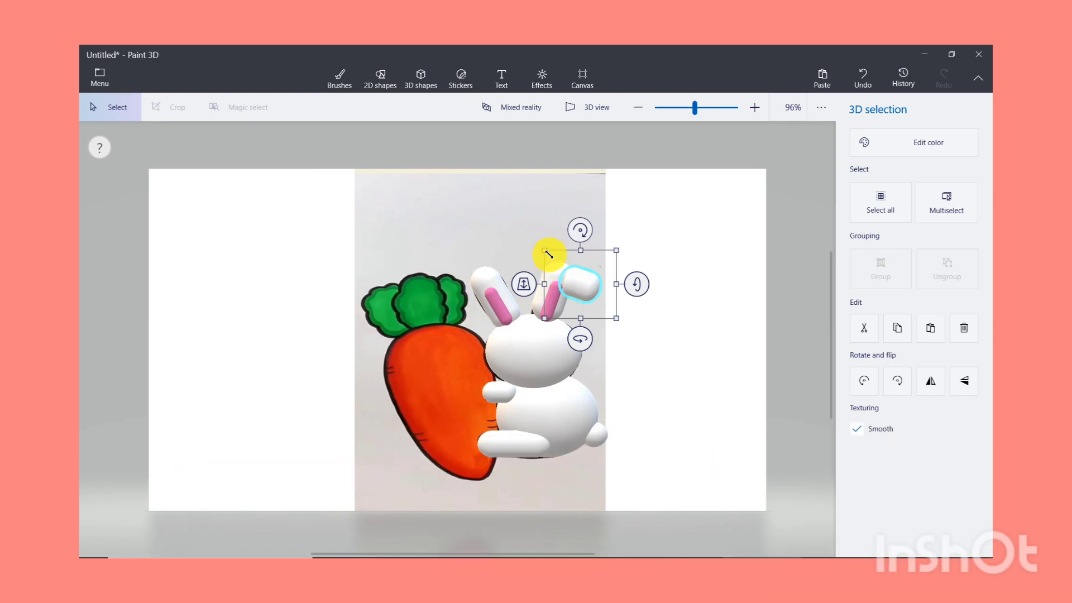
{"action": "left_click_drag", "start_coordinate": [546, 246], "coordinate": [521, 256]}
{"action": "mouse_move", "coordinate": [620, 227]}
{"action": "left_mouse_down"}
{"action": "mouse_move", "coordinate": [614, 244]}
{"action": "mouse_move", "coordinate": [627, 232]}
{"action": "left_mouse_up"}
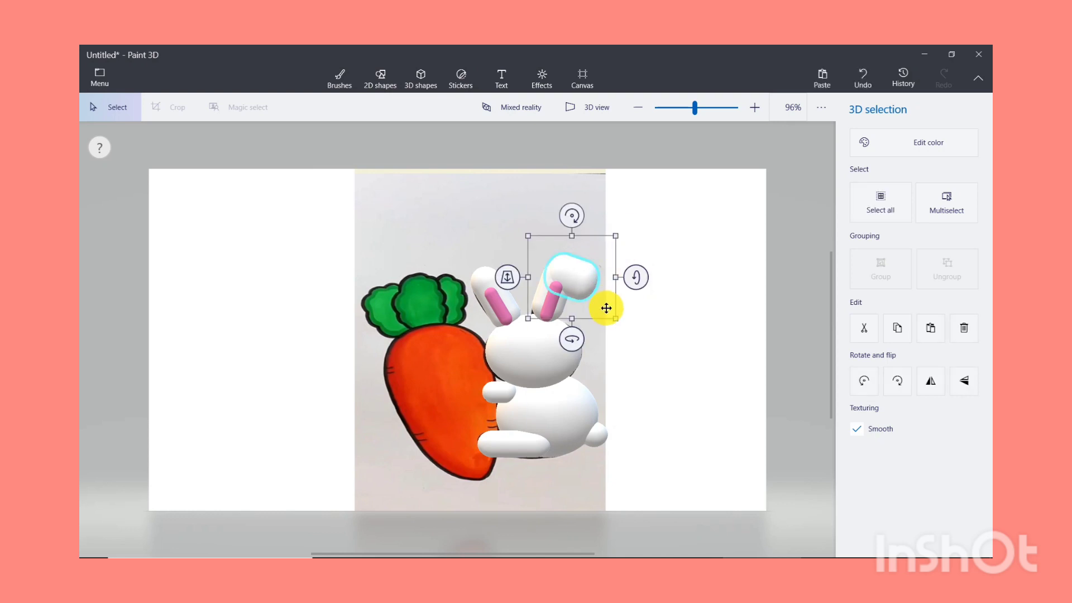
{"action": "left_click", "coordinate": [509, 231]}
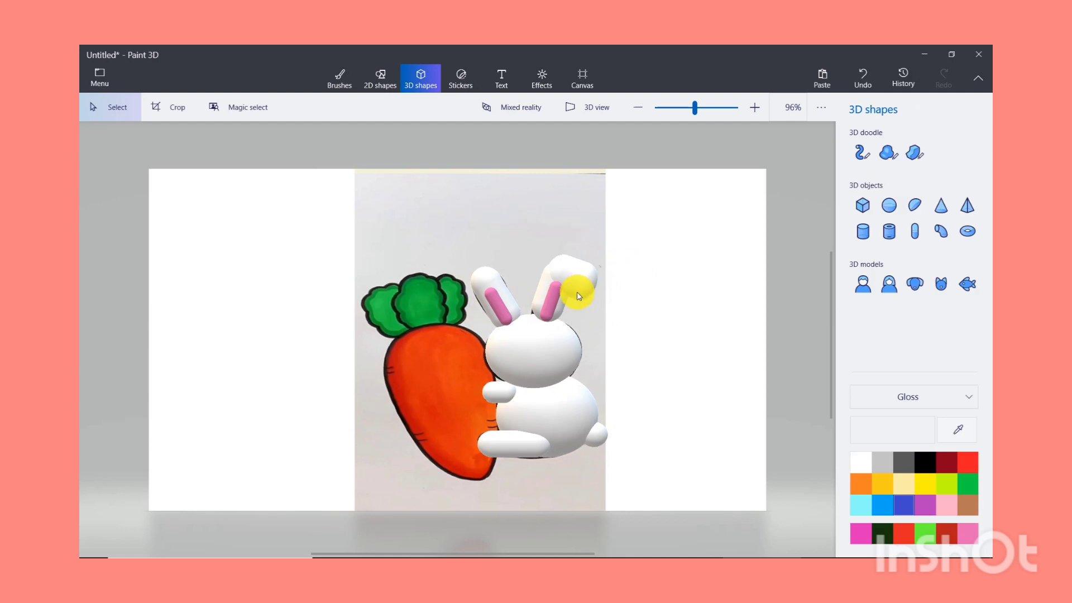
- Slightly enlarge the pink inner-ear capsules on both ears
{"action": "left_click", "coordinate": [554, 291]}
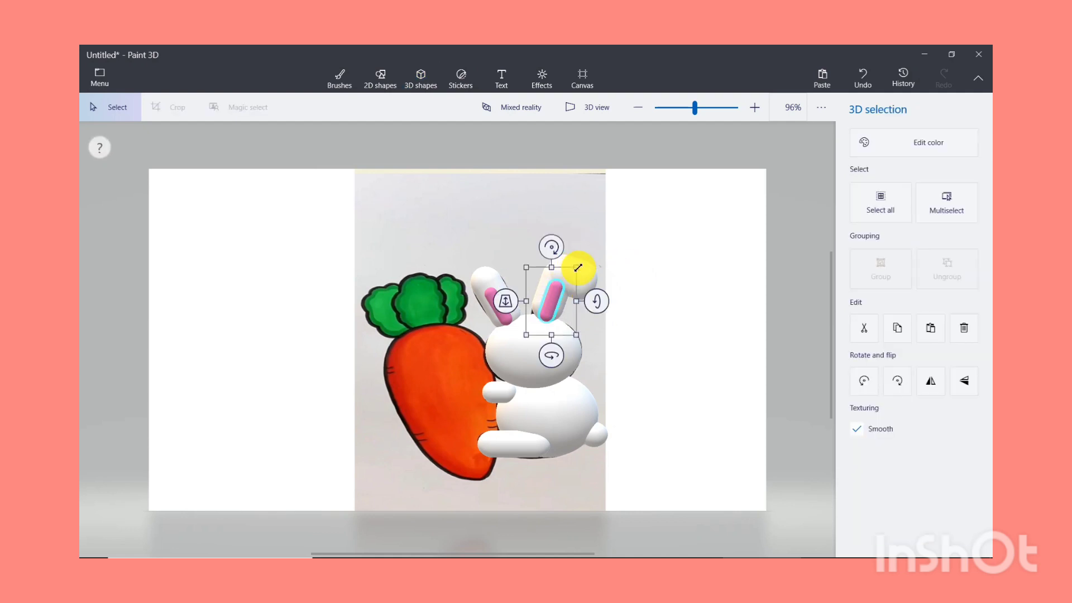
{"action": "left_click_drag", "start_coordinate": [577, 264], "coordinate": [582, 258]}
{"action": "left_click", "coordinate": [483, 243]}
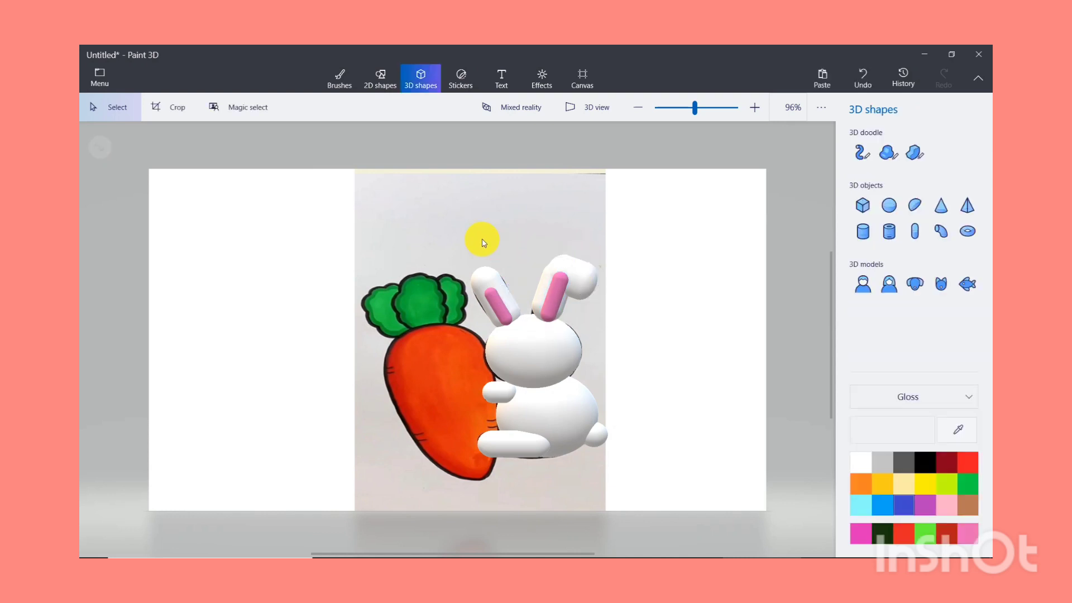
{"action": "left_click", "coordinate": [496, 306]}
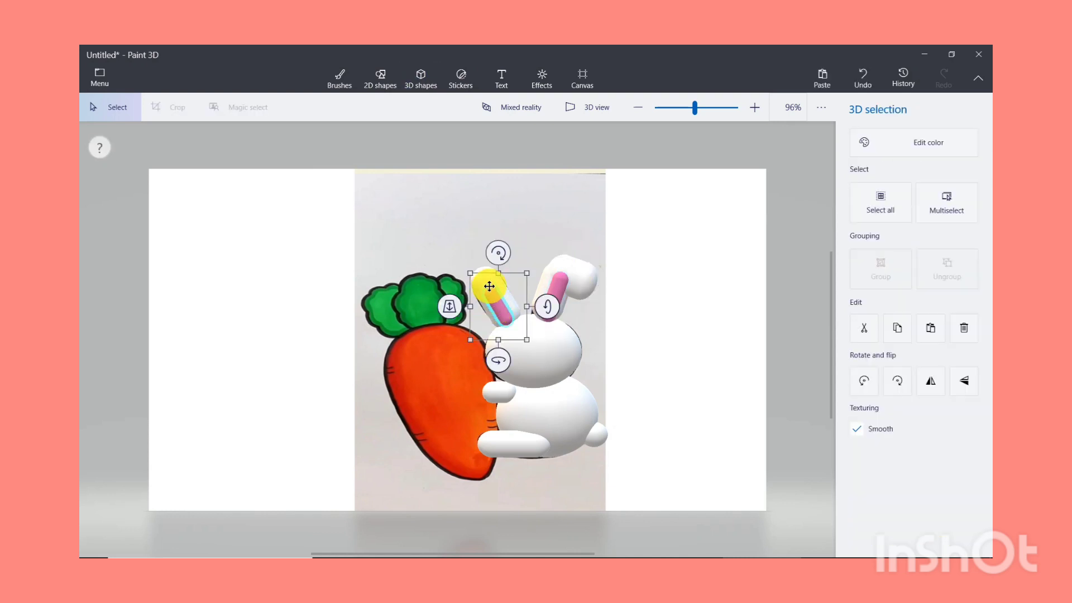
{"action": "left_click_drag", "start_coordinate": [470, 271], "coordinate": [464, 272]}
{"action": "left_click", "coordinate": [413, 227]}
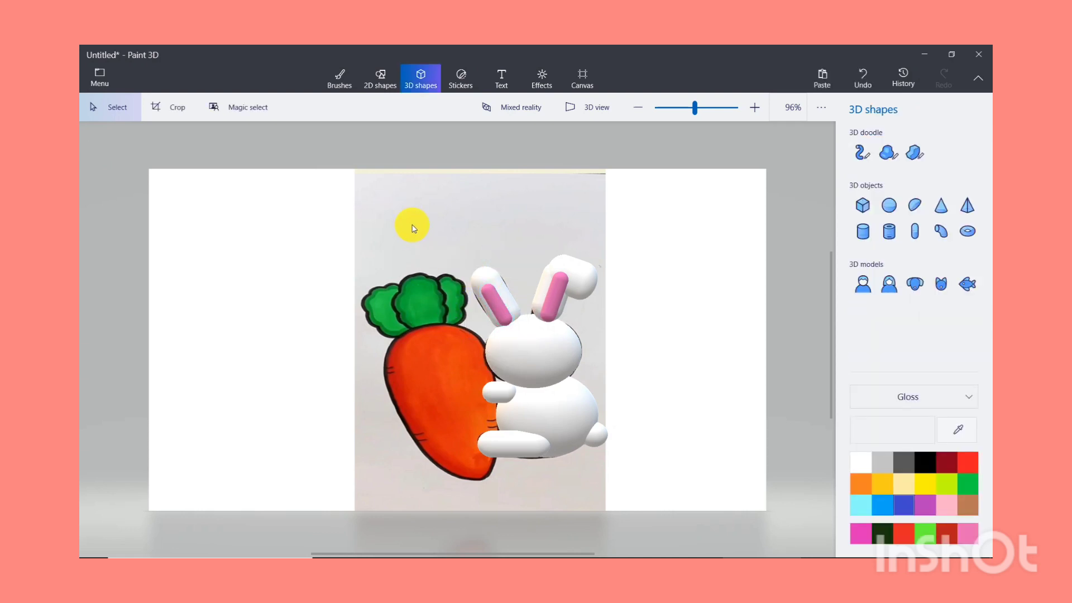
- Trace the carrot's orange body as a closed 3D doodle with a soft edge
{"action": "left_click", "coordinate": [888, 155]}
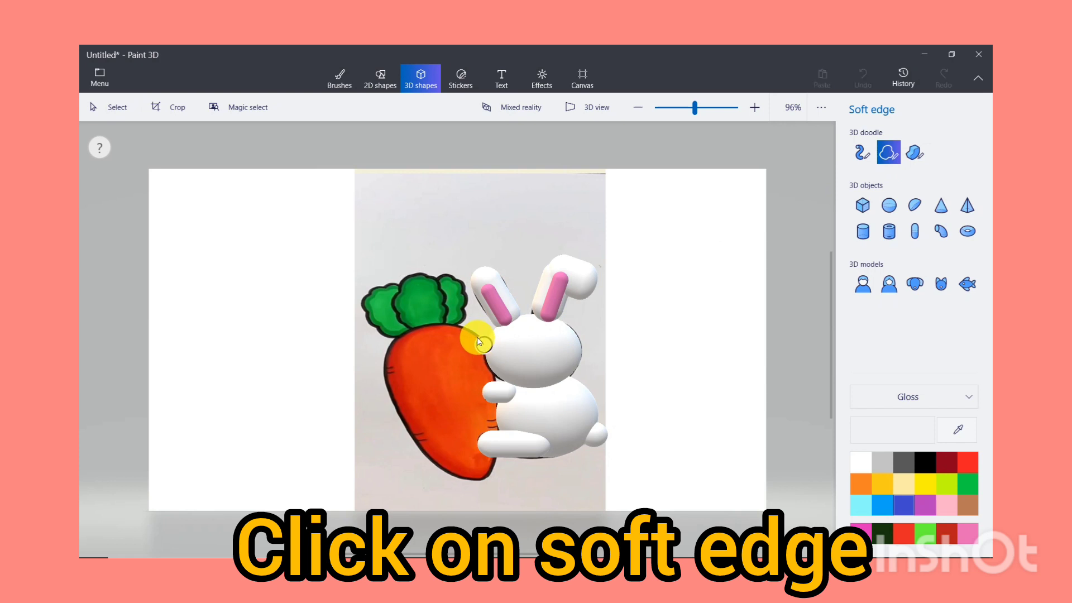
{"action": "left_click_drag", "start_coordinate": [478, 341], "coordinate": [472, 329]}
{"action": "left_click_drag", "start_coordinate": [462, 327], "coordinate": [415, 326]}
{"action": "left_click_drag", "start_coordinate": [418, 327], "coordinate": [389, 348]}
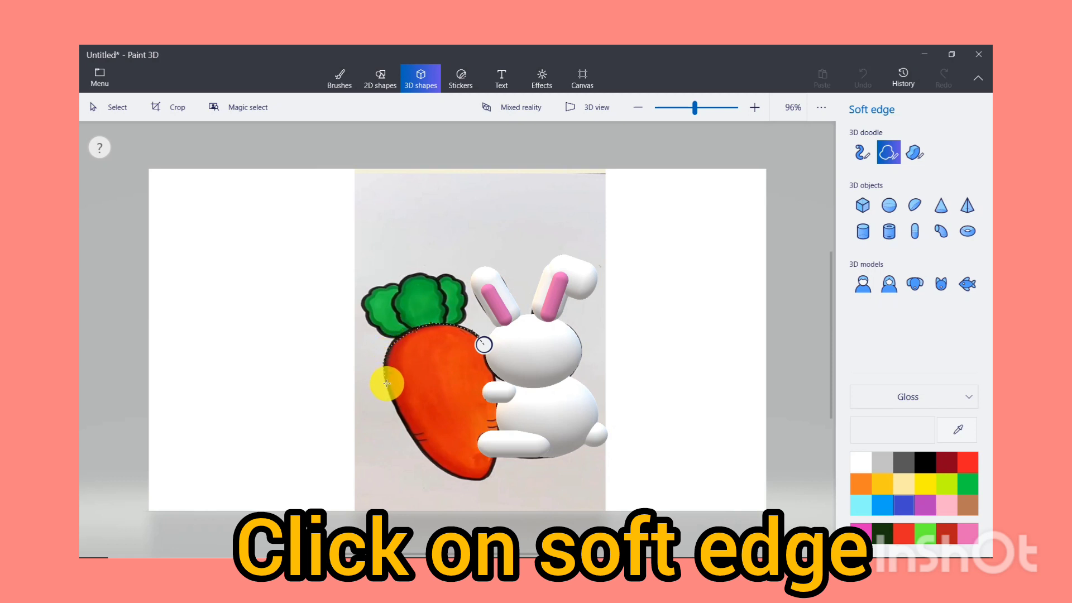
{"action": "left_click_drag", "start_coordinate": [393, 400], "coordinate": [396, 412]}
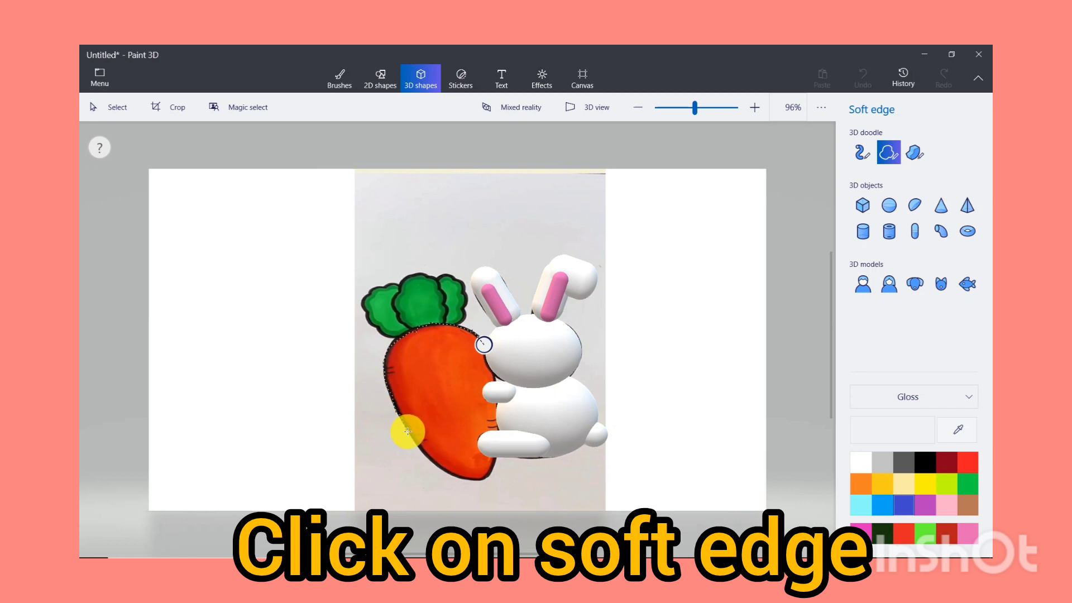
{"action": "mouse_move", "coordinate": [410, 435]}
{"action": "left_mouse_down"}
{"action": "mouse_move", "coordinate": [441, 473]}
{"action": "mouse_move", "coordinate": [480, 484]}
{"action": "mouse_move", "coordinate": [498, 437]}
{"action": "mouse_move", "coordinate": [484, 344]}
{"action": "left_mouse_up"}
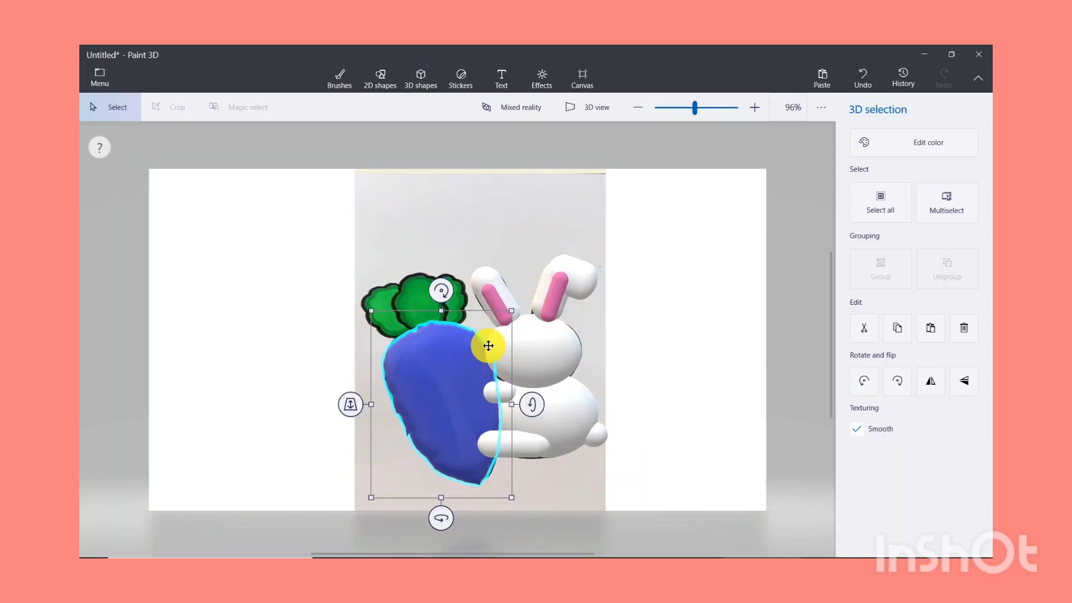
- Colour the traced carrot body red with a gloss finish and deselect it
{"action": "left_click", "coordinate": [947, 202]}
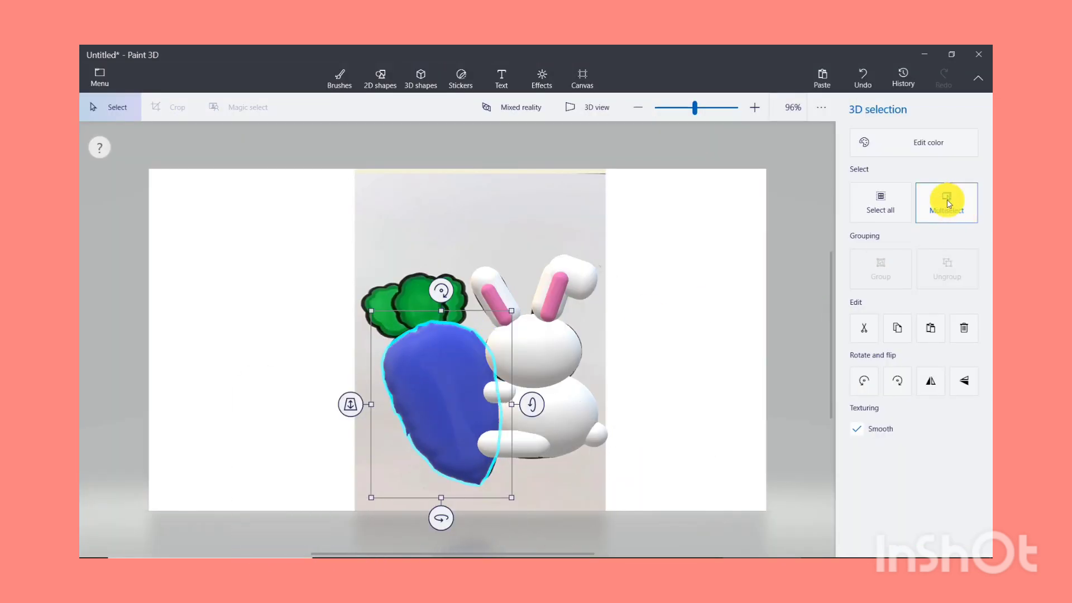
{"action": "left_click", "coordinate": [940, 143]}
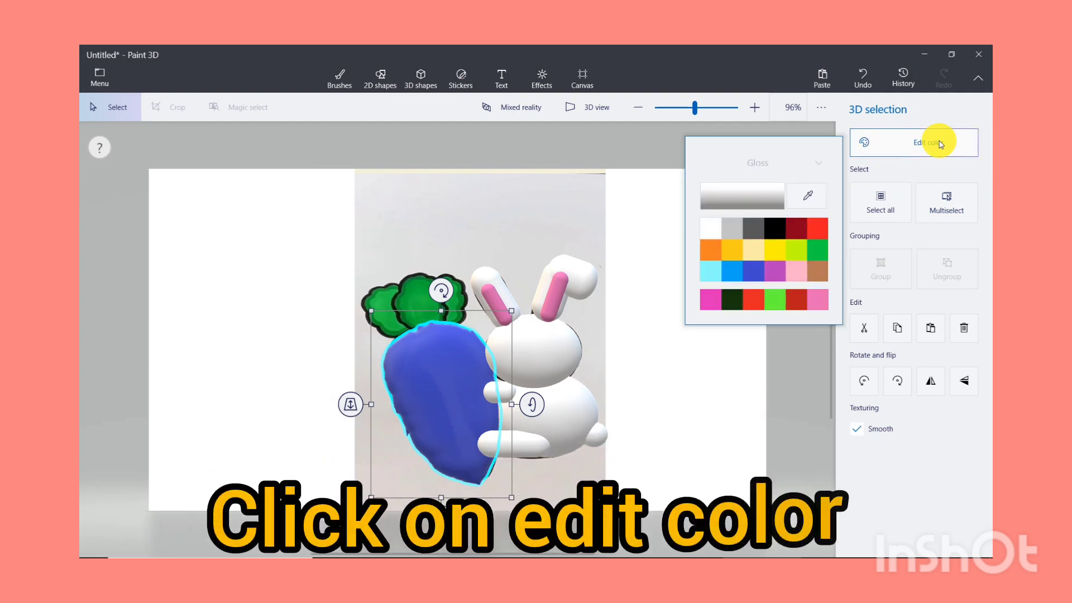
{"action": "left_click", "coordinate": [751, 307]}
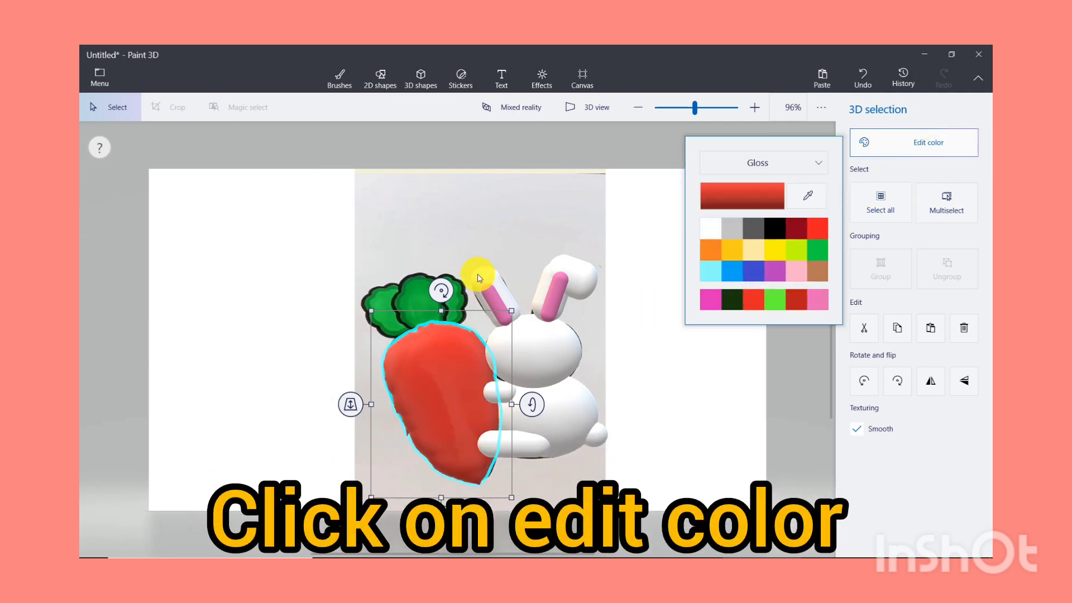
{"action": "left_click", "coordinate": [477, 250]}
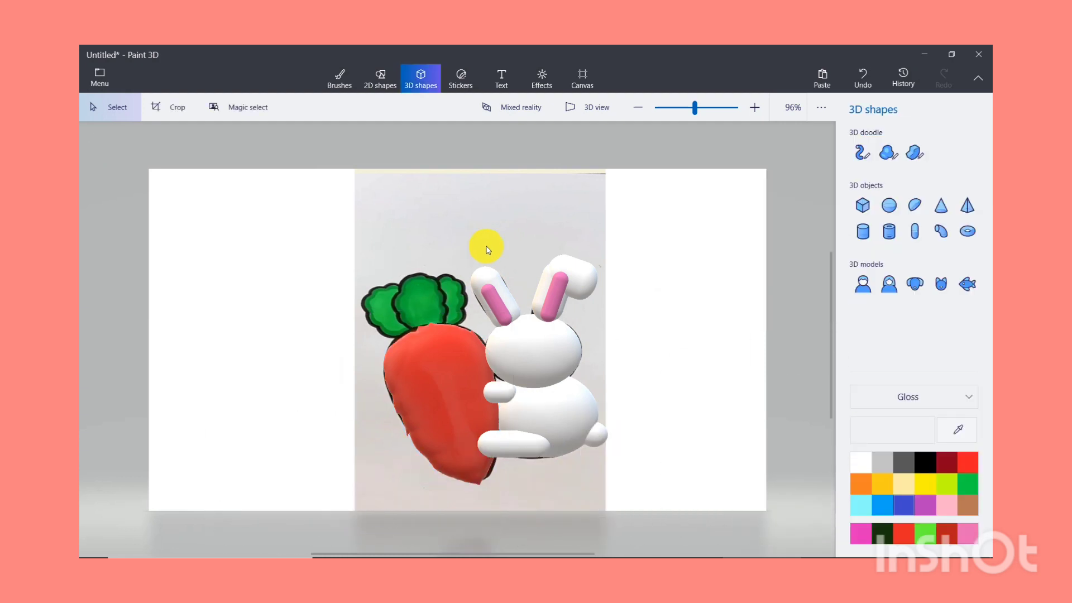
- Trace the carrot's rightmost leaf as a closed soft-edge 3D doodle, colour it dark green and deselect it
{"action": "left_click", "coordinate": [888, 154]}
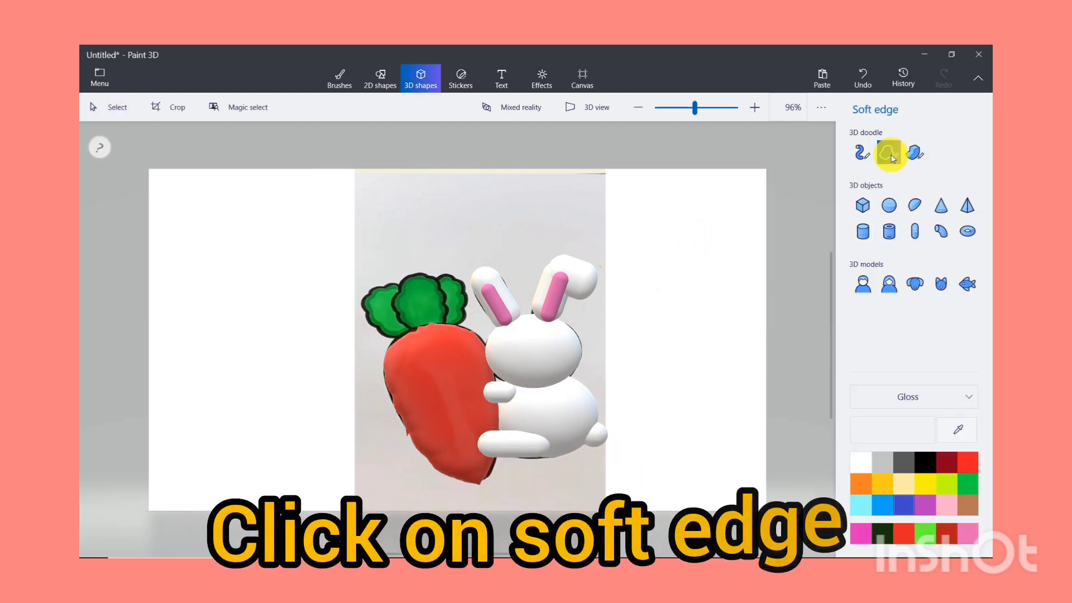
{"action": "left_click", "coordinate": [448, 324]}
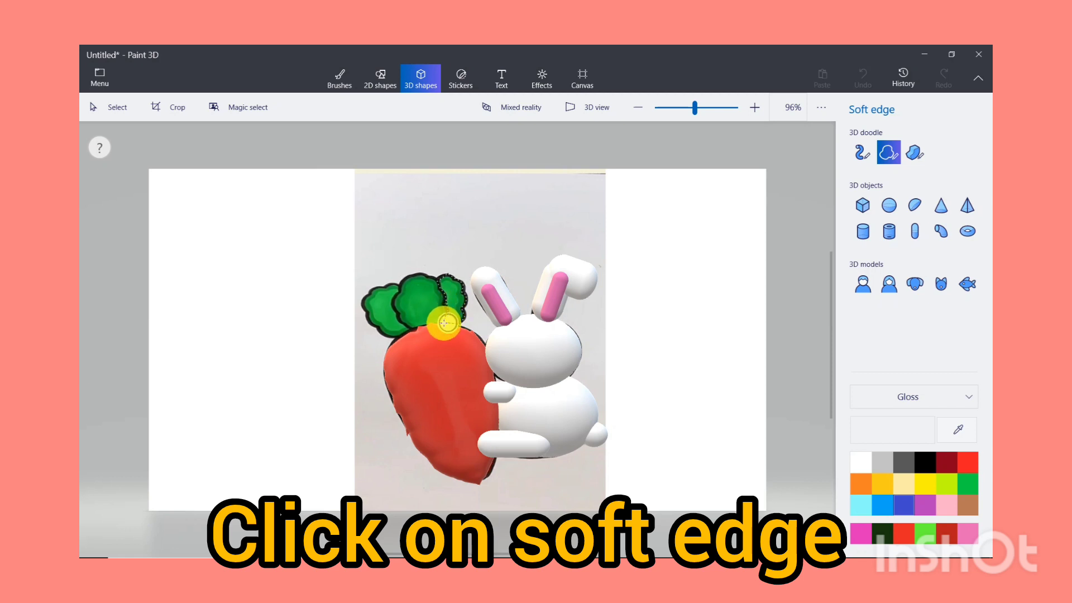
{"action": "left_click_drag", "start_coordinate": [449, 324], "coordinate": [448, 321]}
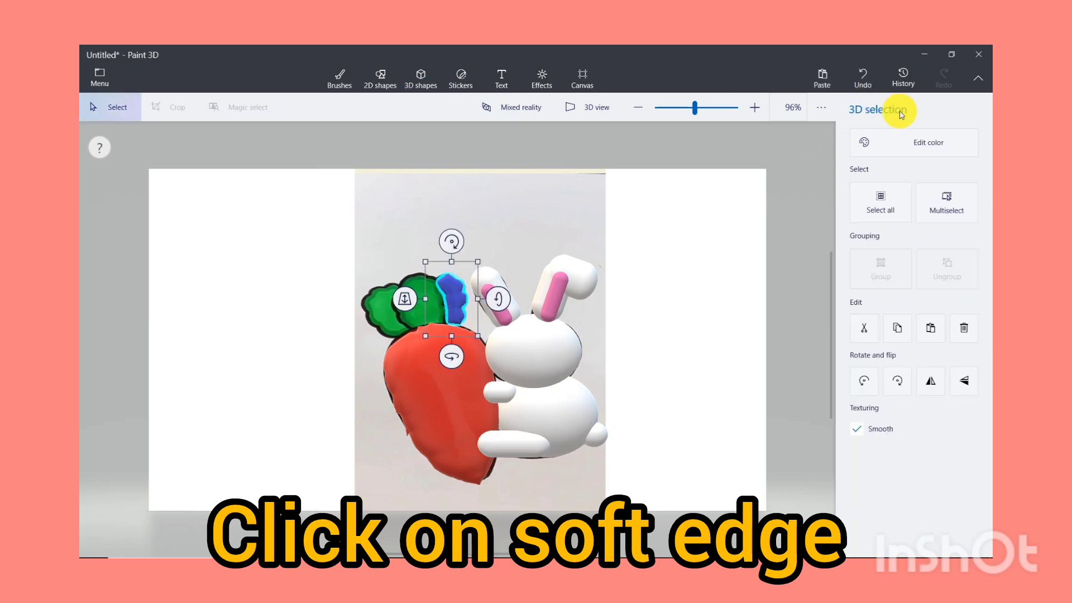
{"action": "left_click", "coordinate": [887, 143]}
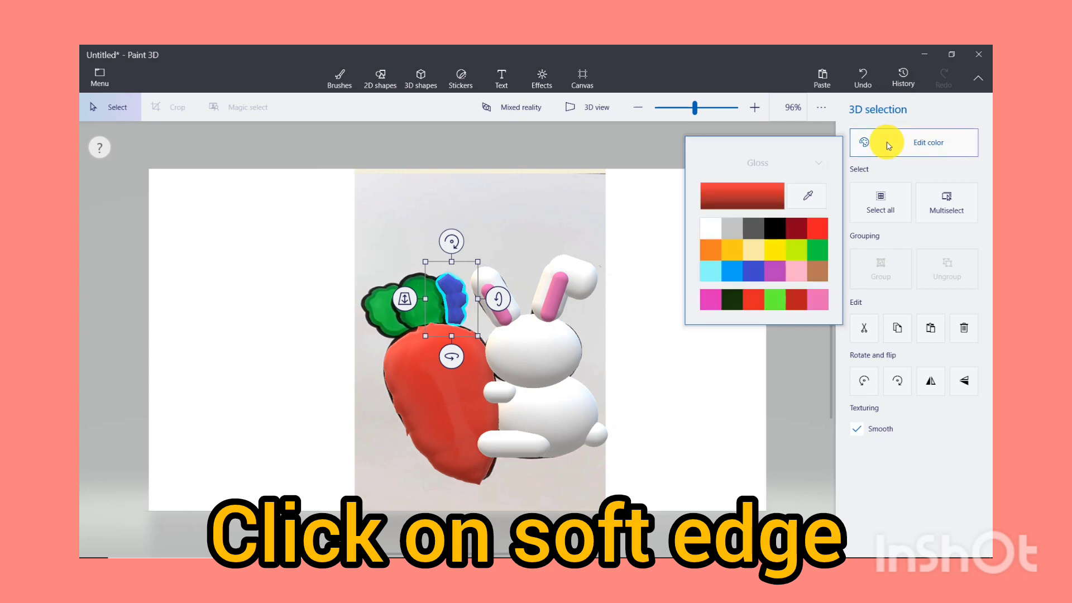
{"action": "left_click", "coordinate": [731, 301]}
{"action": "left_click", "coordinate": [517, 232]}
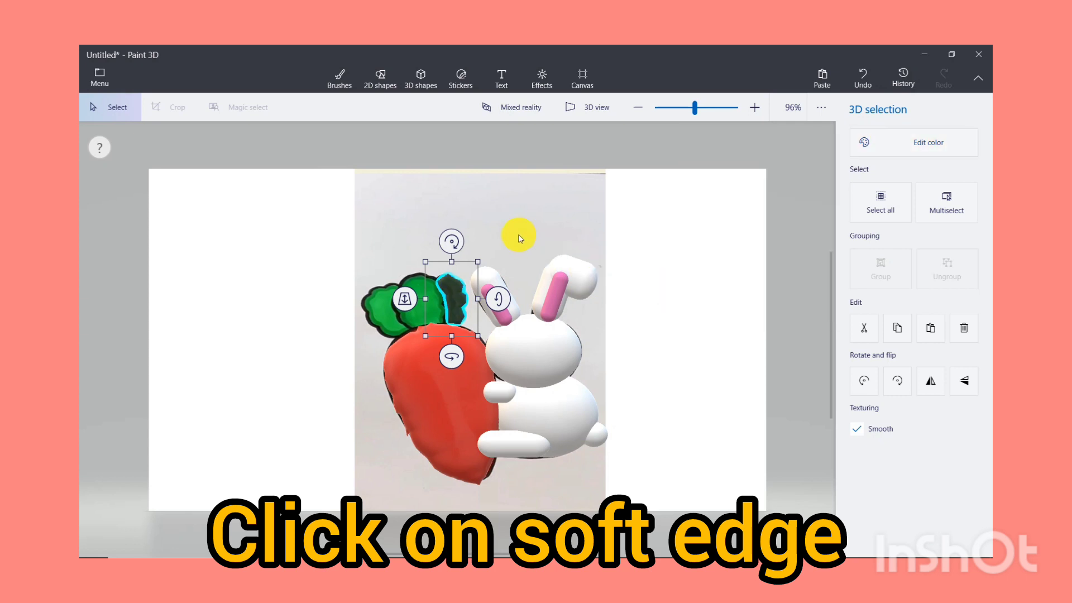
{"action": "left_click", "coordinate": [518, 232]}
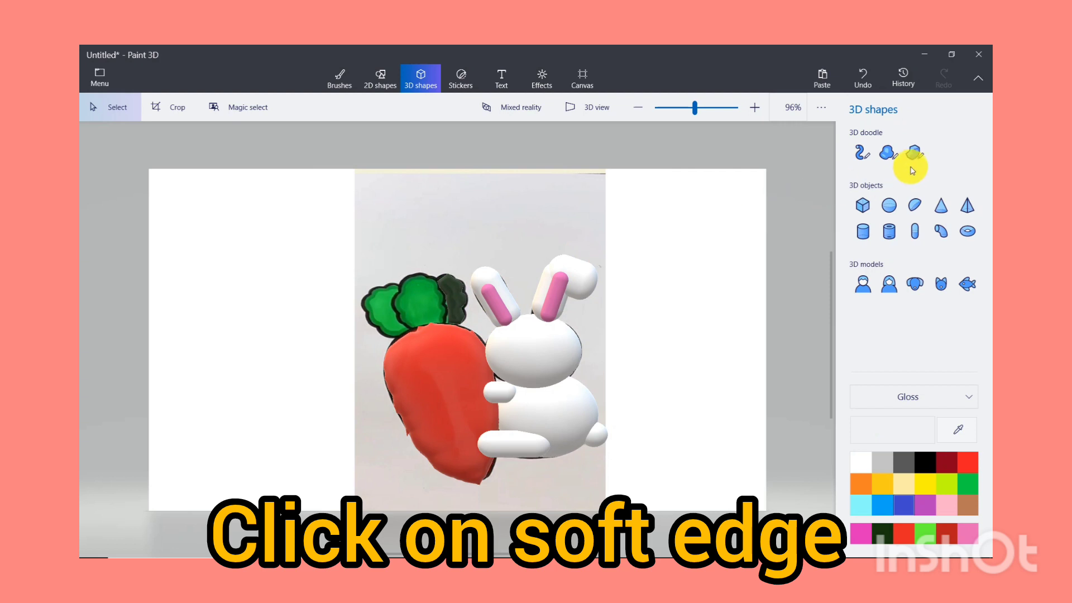
- Trace the carrot's middle leaf as a closed soft-edge 3D doodle and colour it the same dark green
{"action": "left_click", "coordinate": [888, 151]}
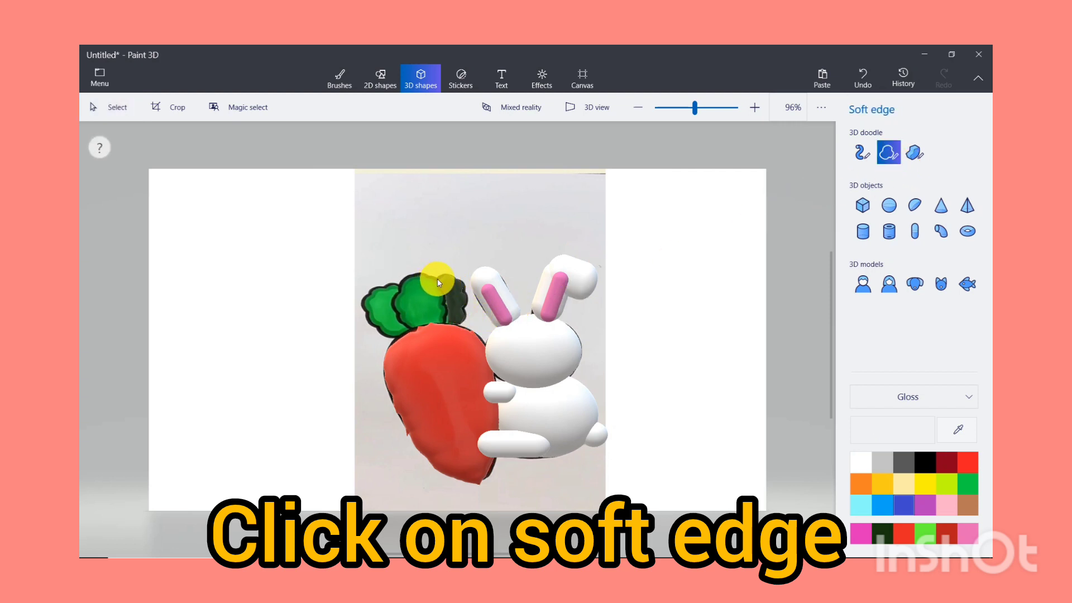
{"action": "left_click_drag", "start_coordinate": [435, 278], "coordinate": [417, 272]}
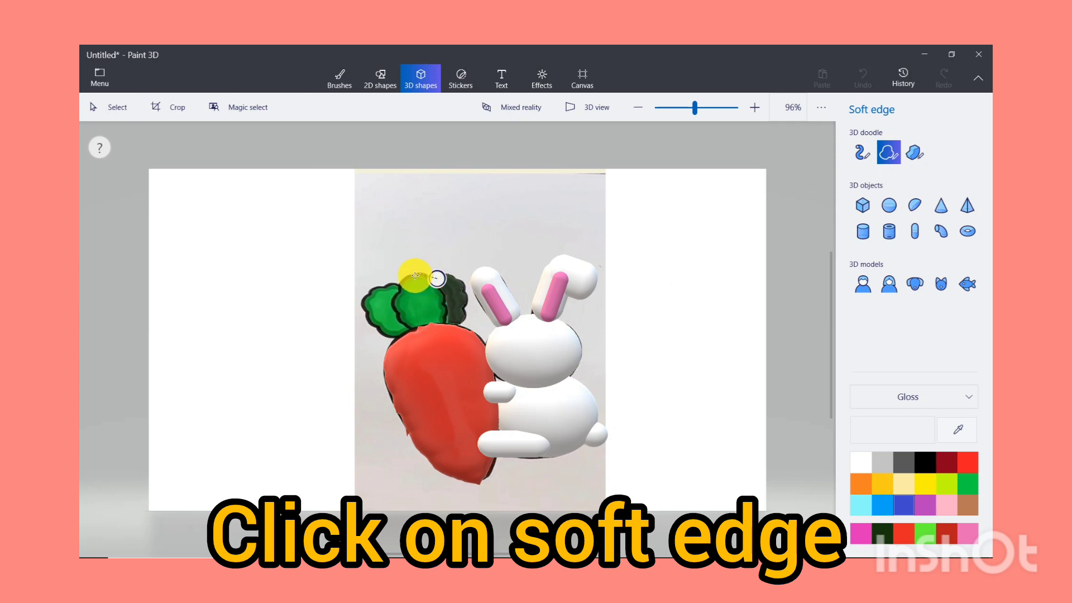
{"action": "mouse_move", "coordinate": [415, 275]}
{"action": "left_mouse_down"}
{"action": "mouse_move", "coordinate": [392, 298]}
{"action": "mouse_move", "coordinate": [393, 322]}
{"action": "mouse_move", "coordinate": [411, 330]}
{"action": "mouse_move", "coordinate": [444, 322]}
{"action": "mouse_move", "coordinate": [437, 280]}
{"action": "left_mouse_up"}
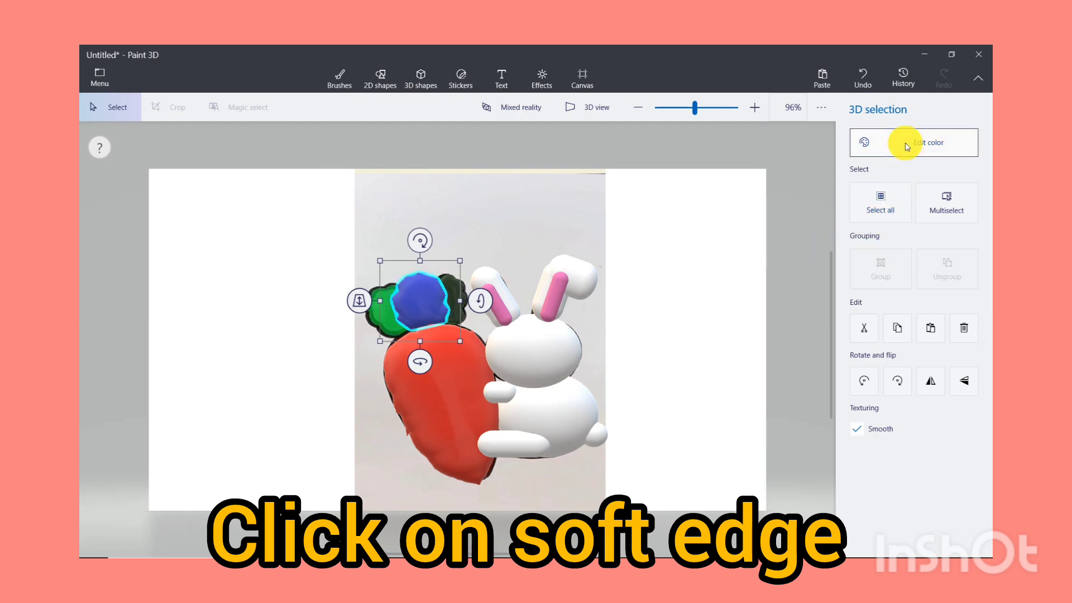
{"action": "left_click", "coordinate": [907, 147]}
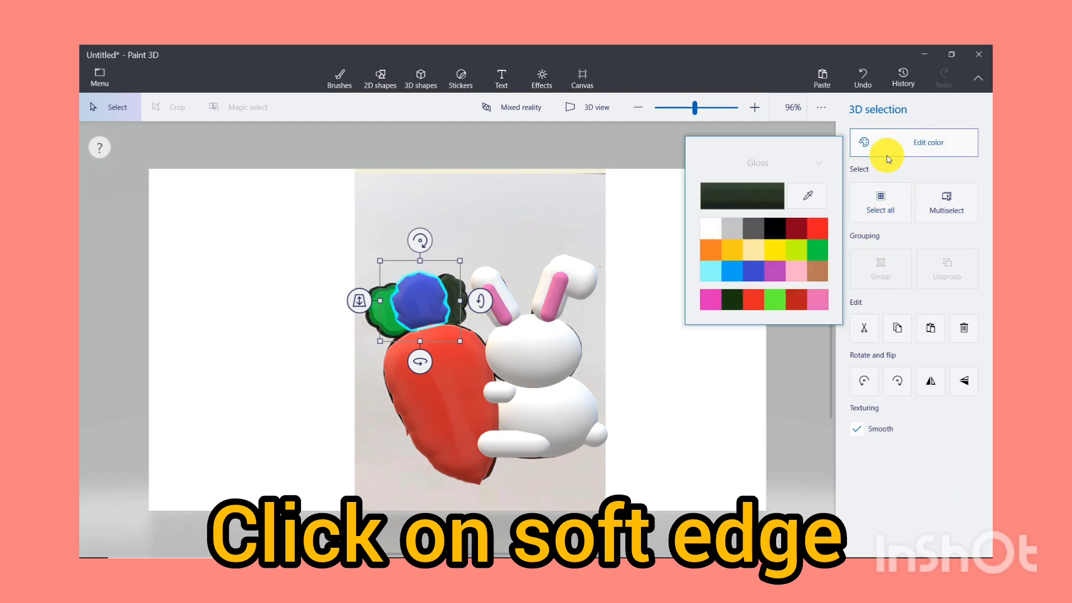
{"action": "left_click", "coordinate": [732, 303]}
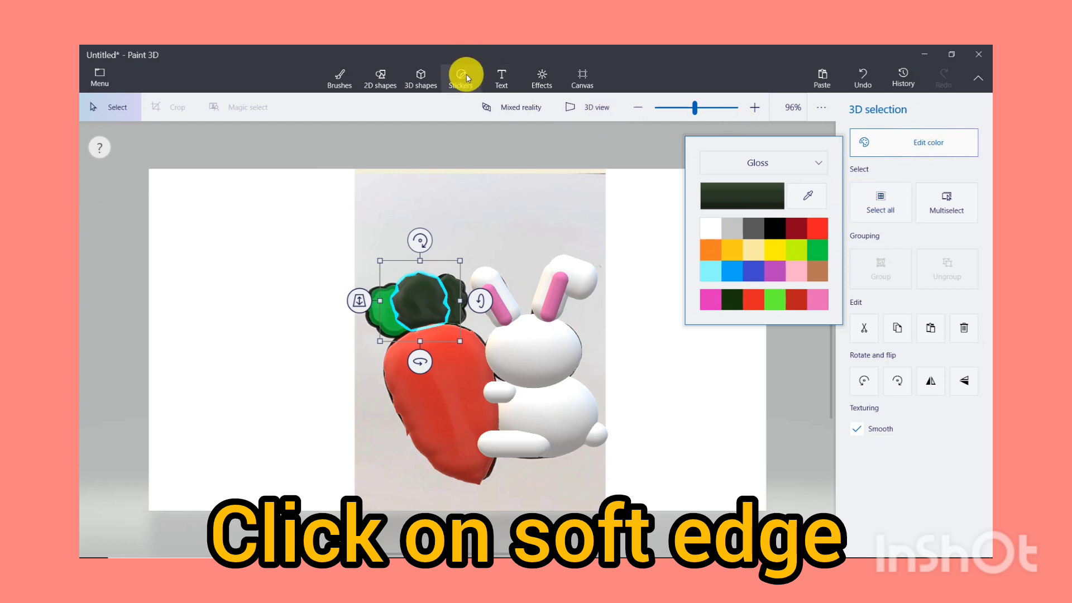
- Trace the carrot's leftmost leaf as a closed soft-edge 3D doodle, colour it dark green (#17360e) and deselect it
{"action": "left_click", "coordinate": [420, 84]}
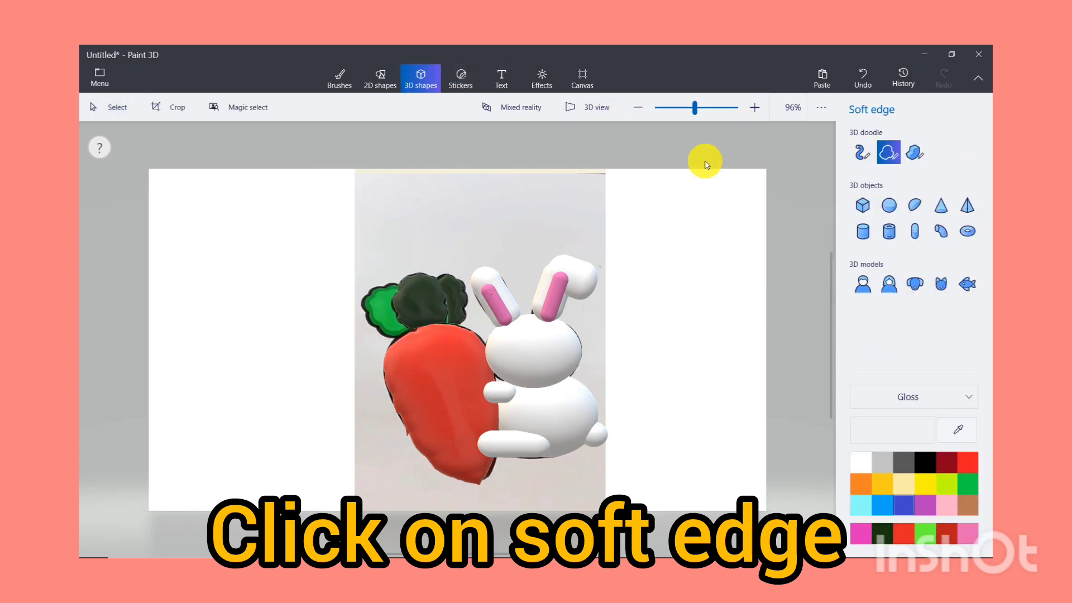
{"action": "left_click", "coordinate": [888, 155]}
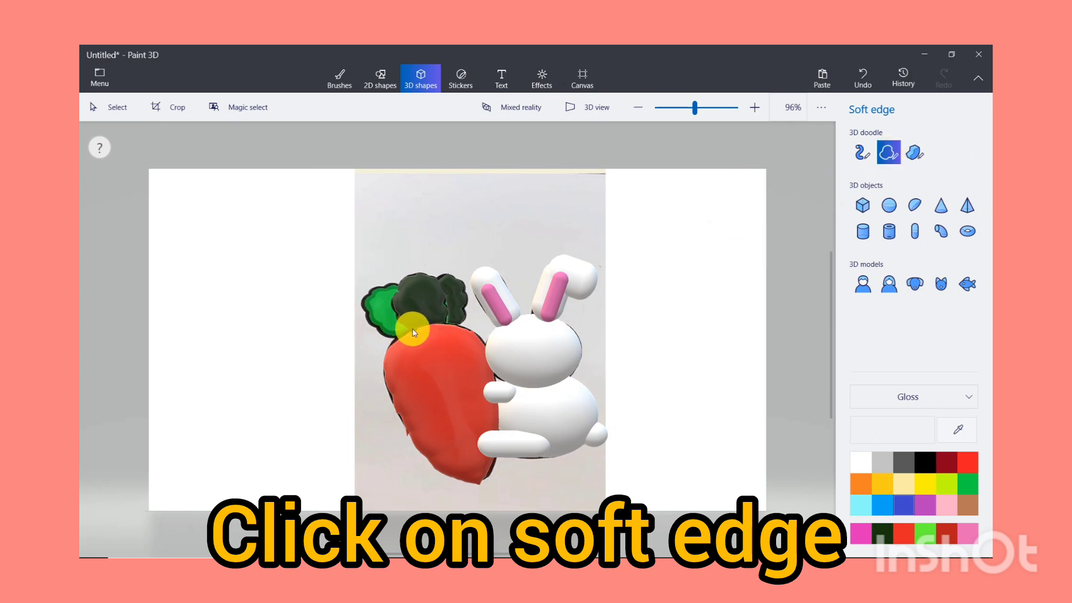
{"action": "left_click", "coordinate": [411, 328]}
{"action": "left_click", "coordinate": [412, 328]}
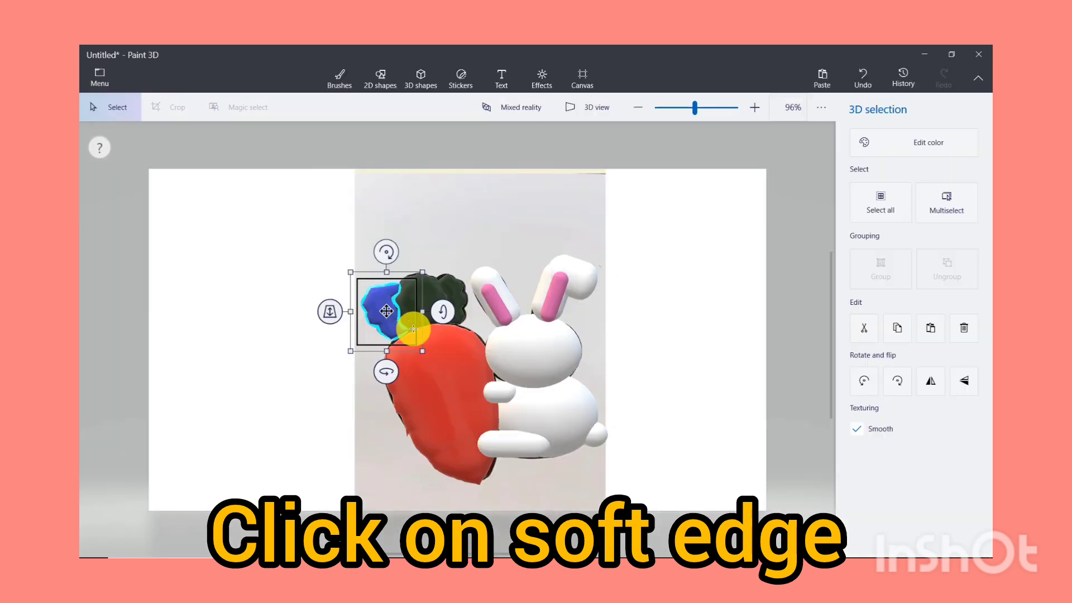
{"action": "left_click", "coordinate": [904, 151]}
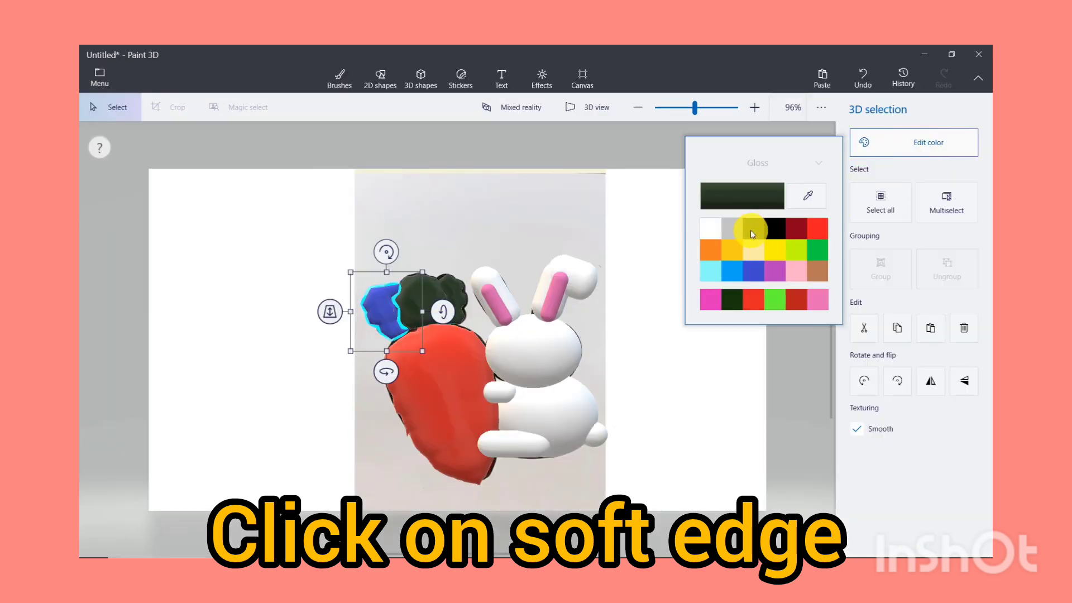
{"action": "left_click", "coordinate": [740, 299]}
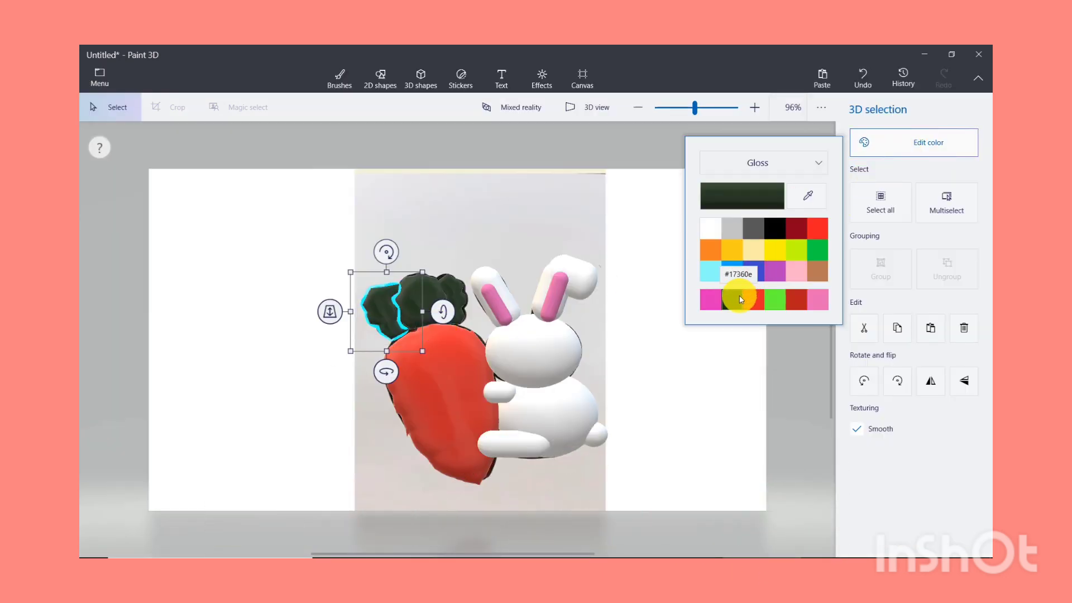
{"action": "left_click", "coordinate": [509, 237]}
{"action": "left_click", "coordinate": [510, 238]}
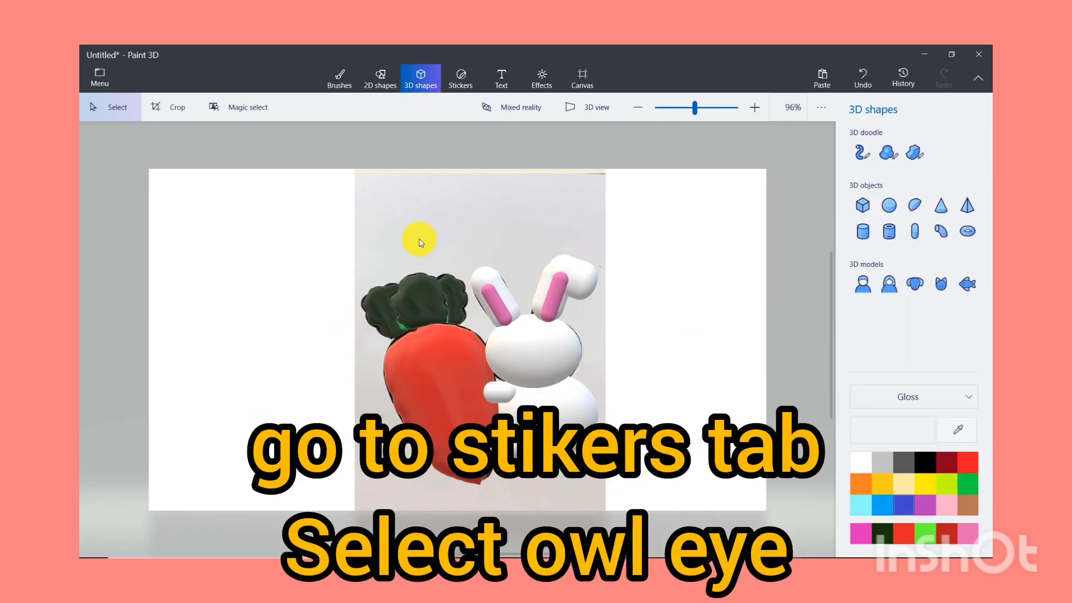
- Place two Owl eye stickers side by side on the rabbit's face by stamping the first and moving the copy
{"action": "left_click", "coordinate": [460, 78]}
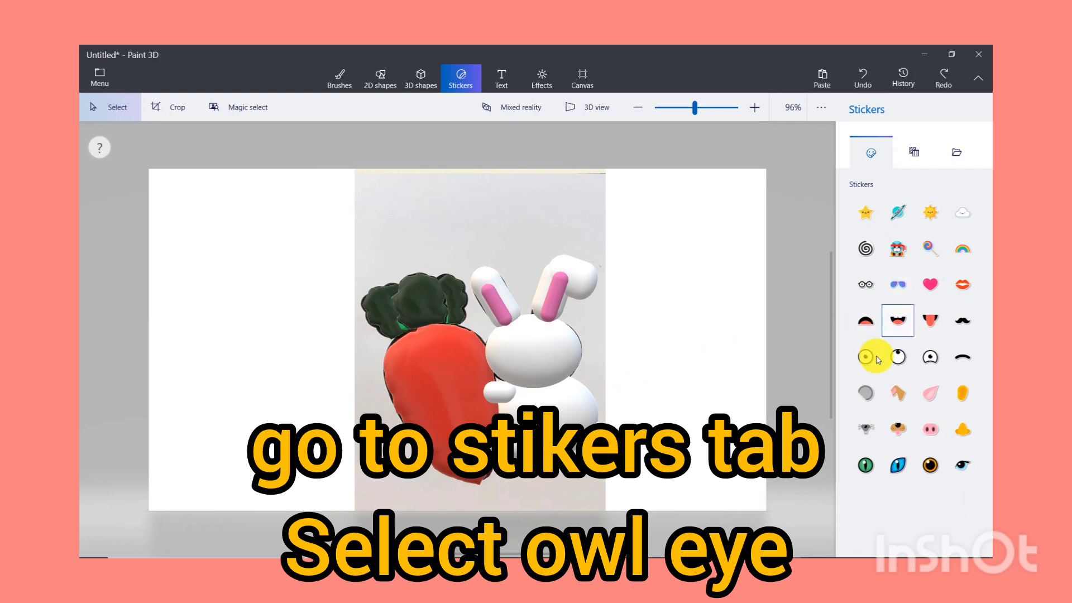
{"action": "left_click", "coordinate": [931, 463]}
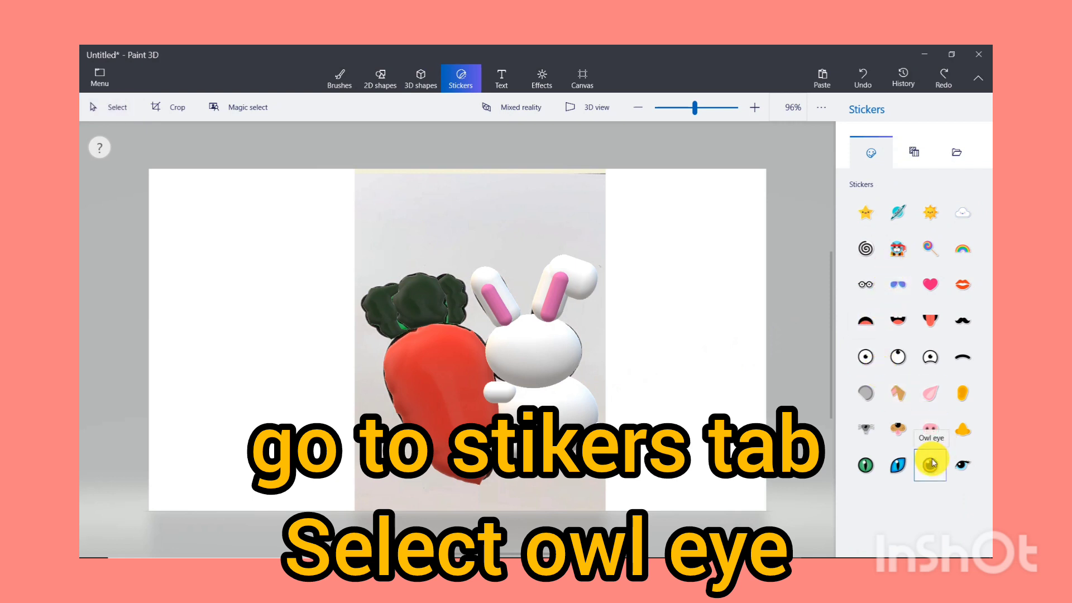
{"action": "left_click_drag", "start_coordinate": [557, 340], "coordinate": [537, 359]}
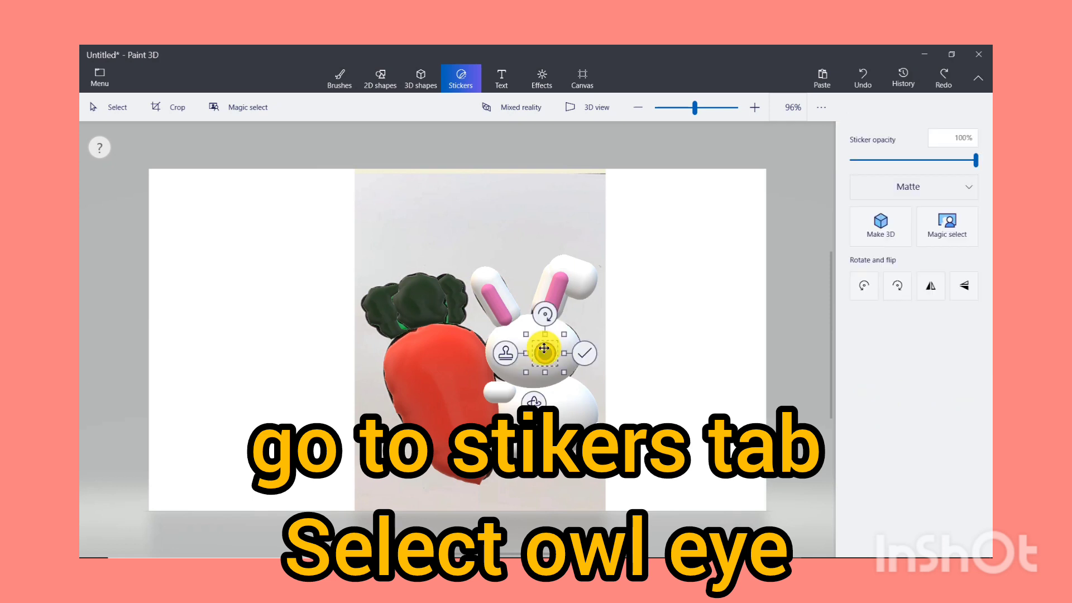
{"action": "left_click", "coordinate": [504, 354]}
{"action": "left_click_drag", "start_coordinate": [547, 357], "coordinate": [515, 350]}
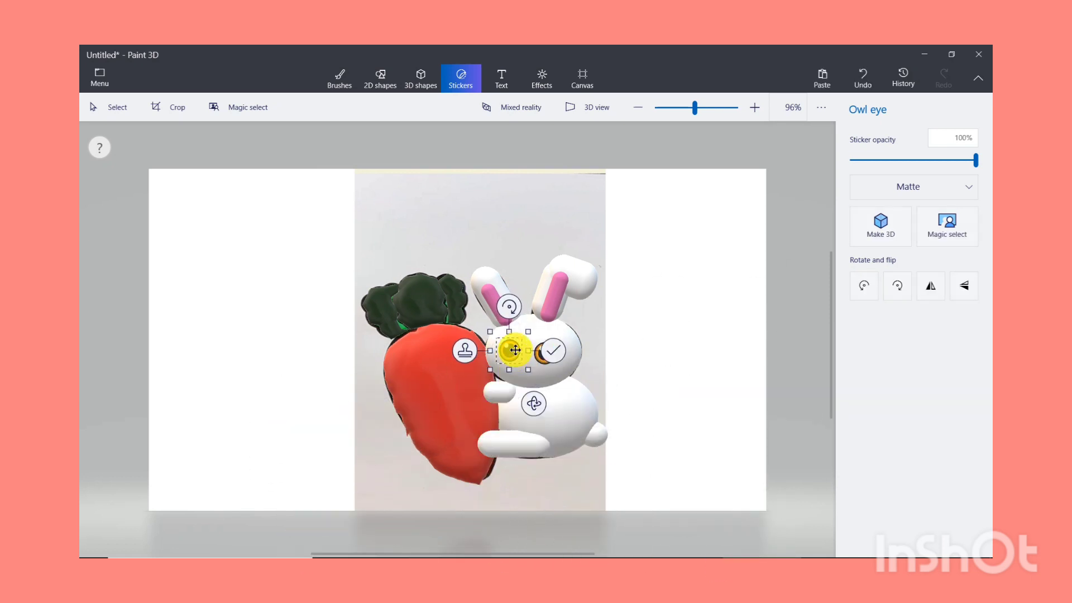
{"action": "left_click", "coordinate": [553, 353]}
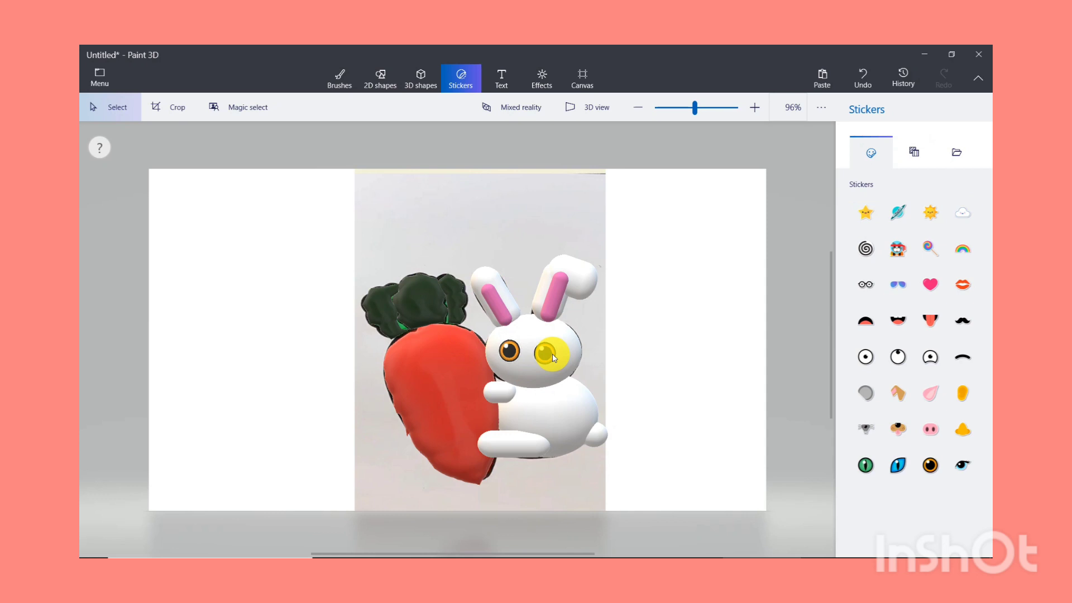
- Add a Heart sticker, widen it slightly and place it on the middle of the rabbit's belly
{"action": "left_click", "coordinate": [928, 288]}
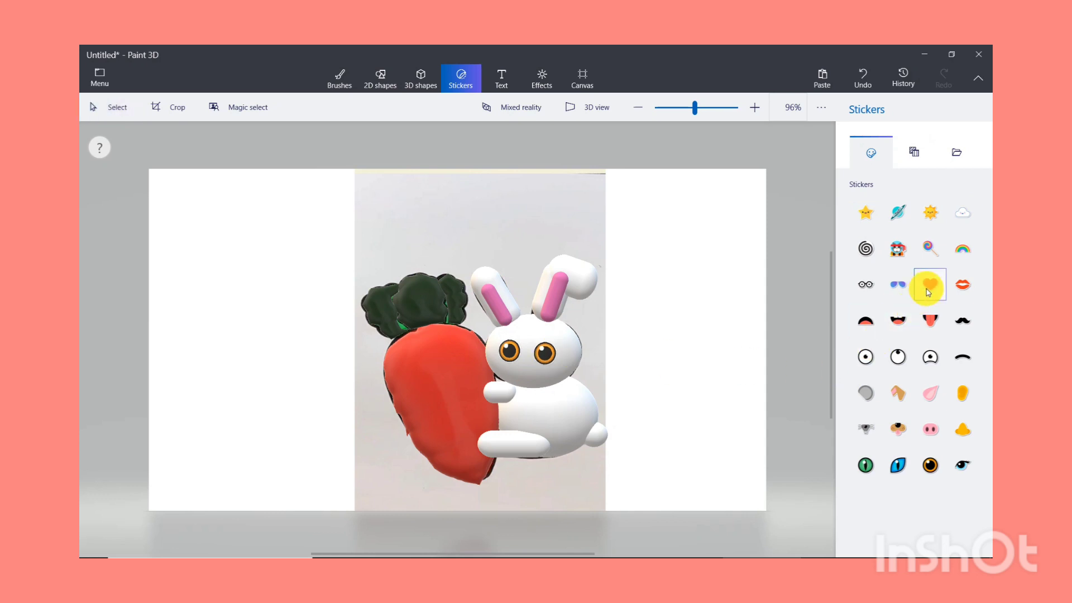
{"action": "left_click", "coordinate": [489, 432]}
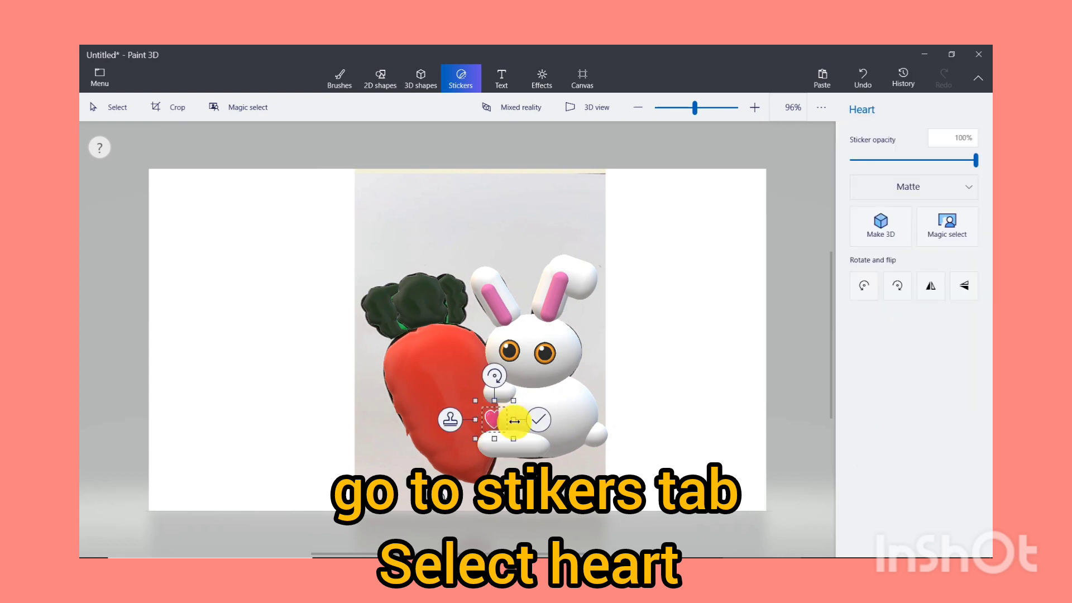
{"action": "left_click_drag", "start_coordinate": [509, 419], "coordinate": [519, 416]}
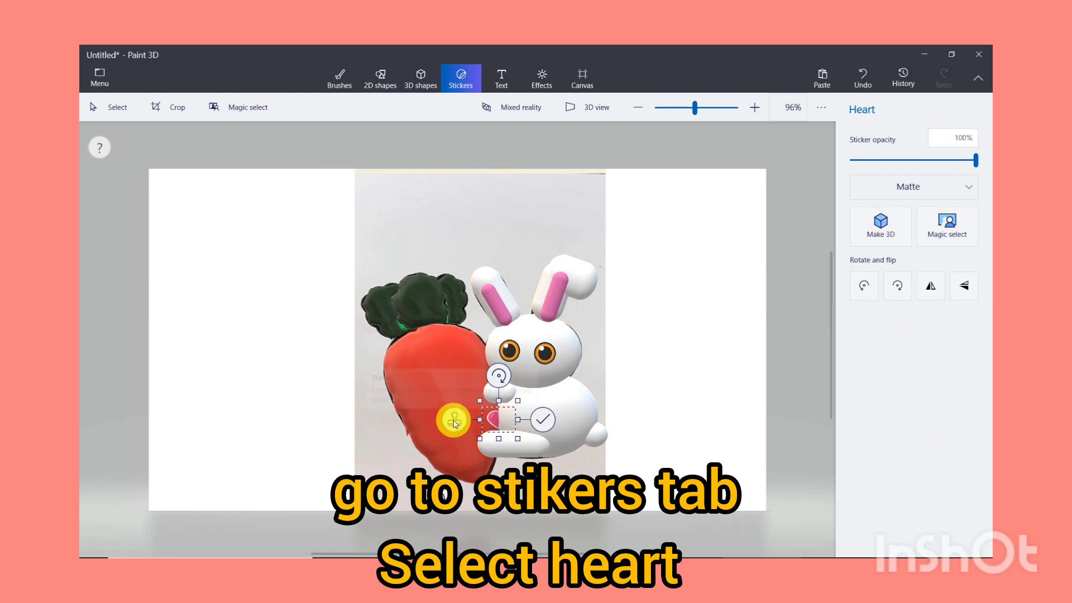
{"action": "left_click_drag", "start_coordinate": [496, 416], "coordinate": [536, 412]}
{"action": "left_click", "coordinate": [579, 413]}
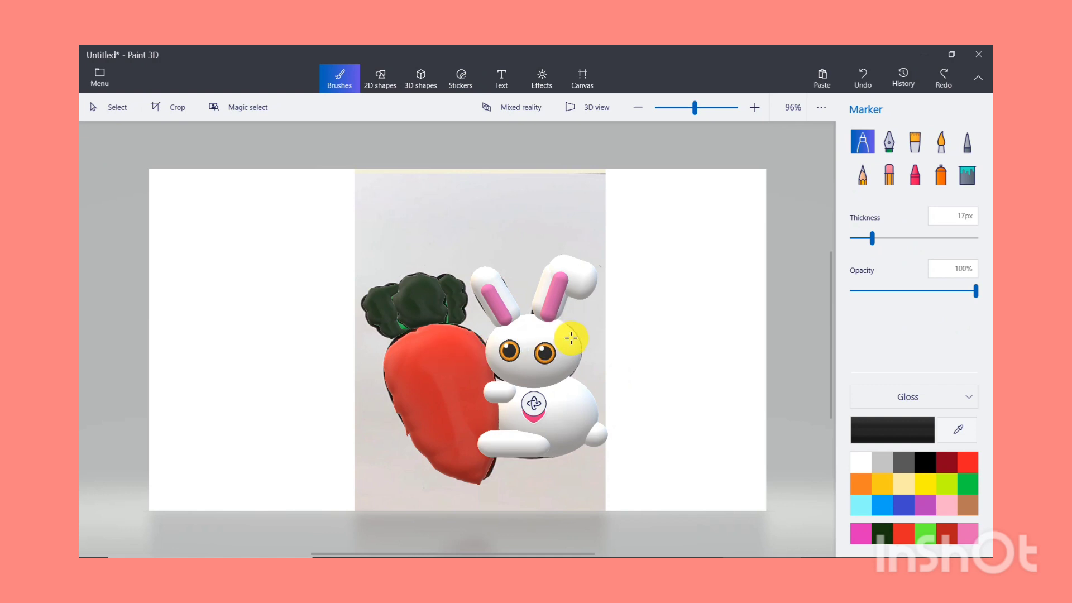
- Select all the 3D objects of the rabbit and carrot, group them and deselect the group
{"action": "left_click", "coordinate": [423, 74]}
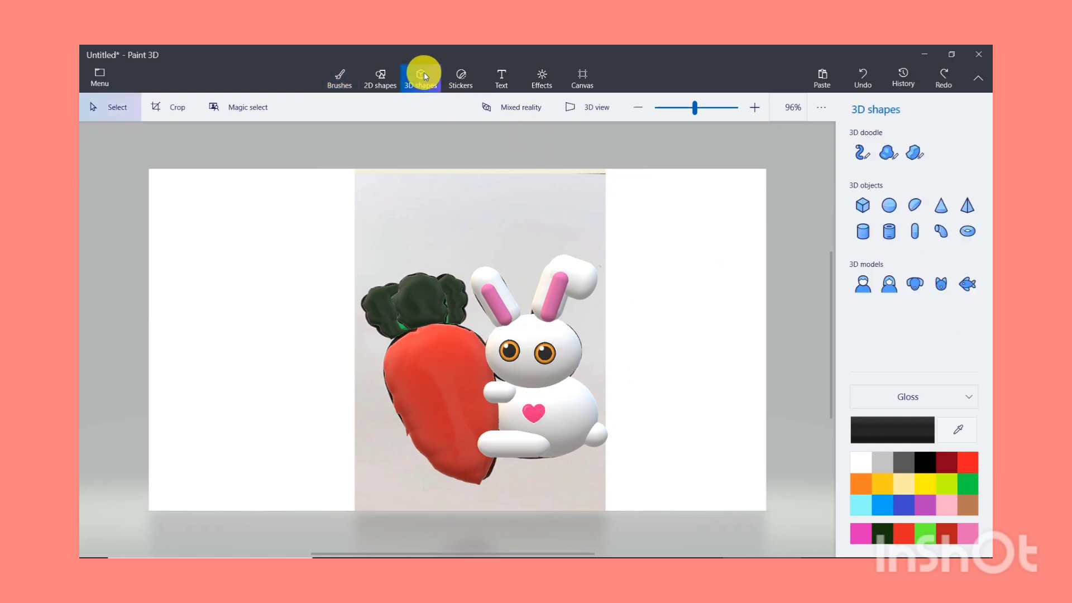
{"action": "left_click", "coordinate": [581, 272]}
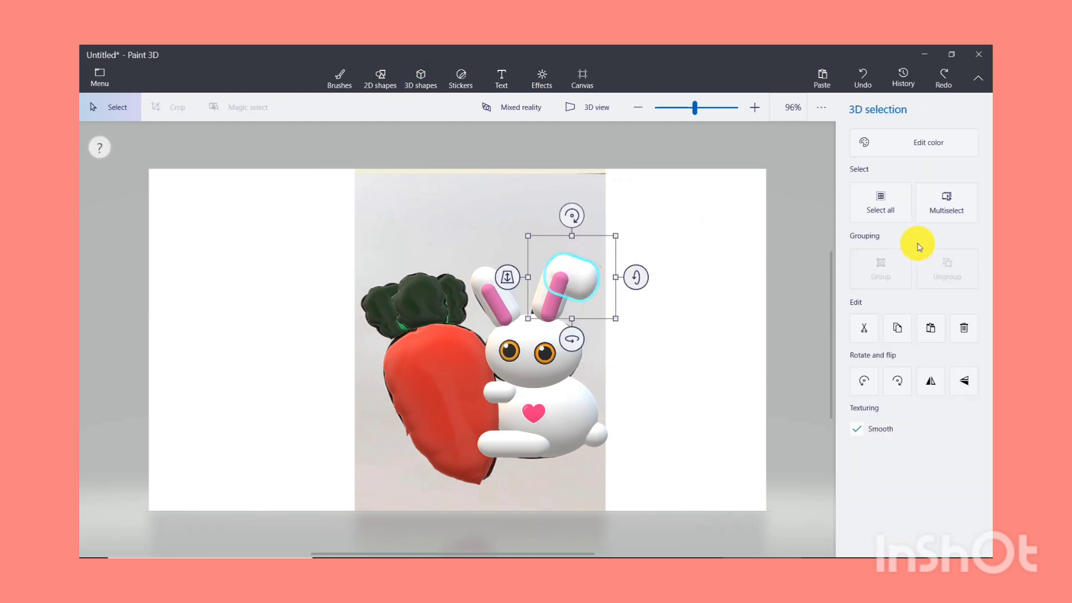
{"action": "left_click", "coordinate": [887, 209]}
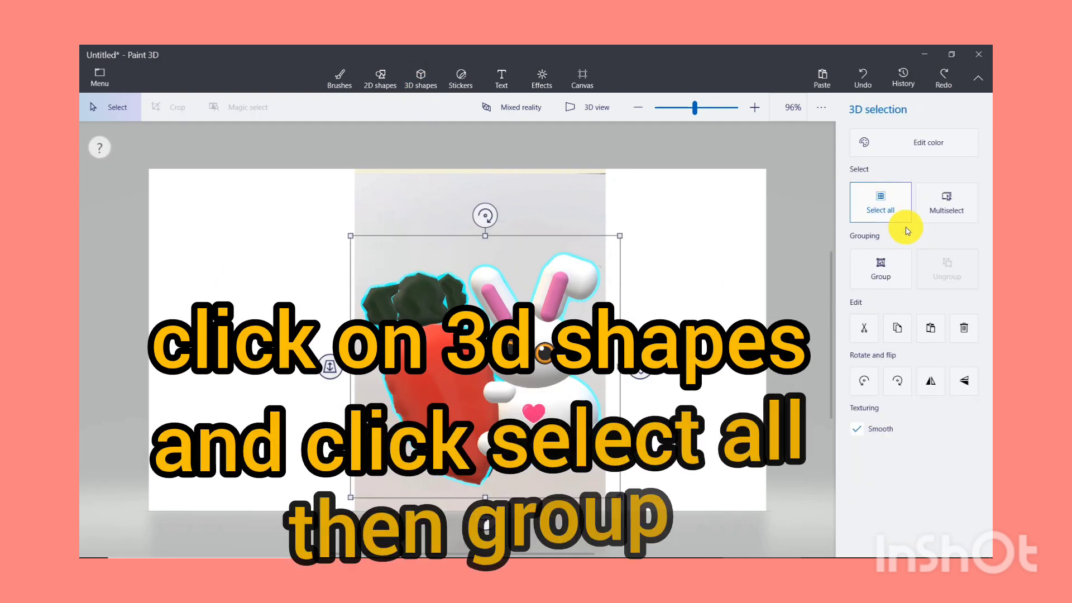
{"action": "left_click", "coordinate": [887, 279]}
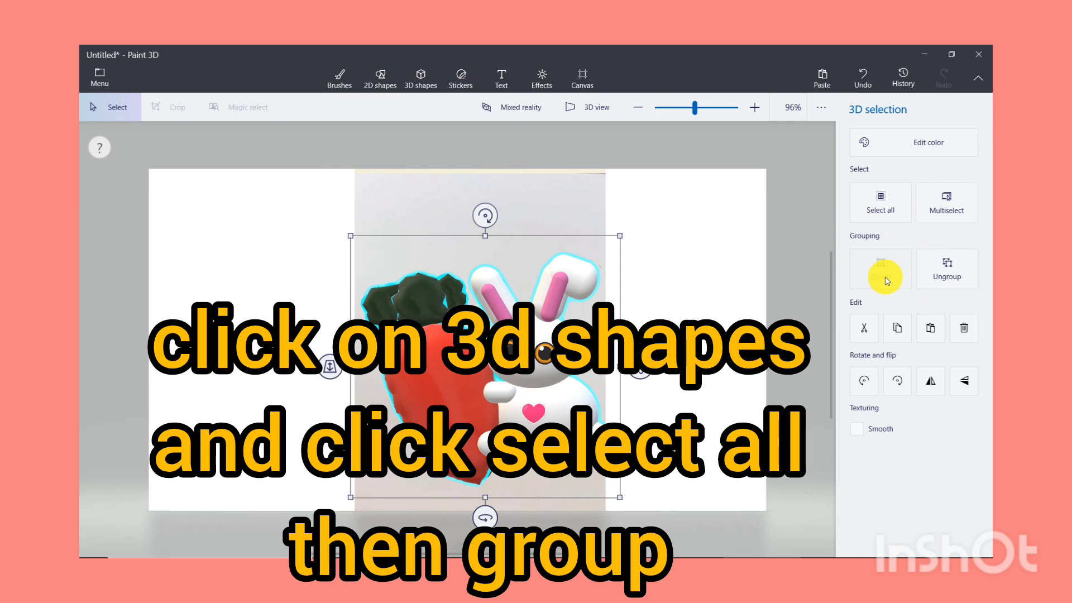
{"action": "left_click", "coordinate": [642, 271]}
- Erase the 2D reference drawing behind the model with the Eraser at 200px thickness
{"action": "left_click", "coordinate": [326, 72]}
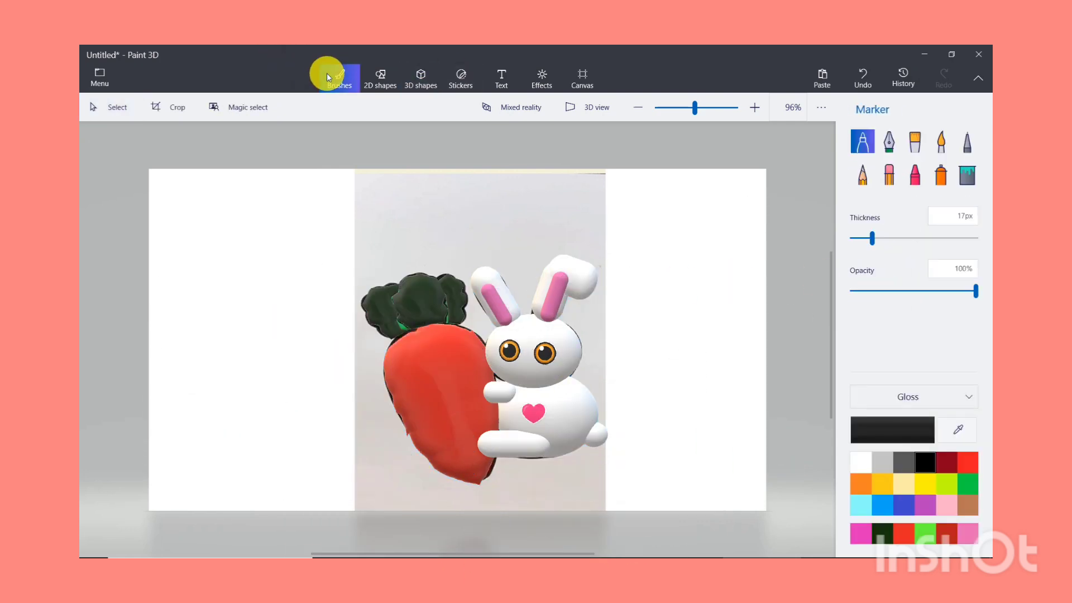
{"action": "left_click", "coordinate": [889, 177]}
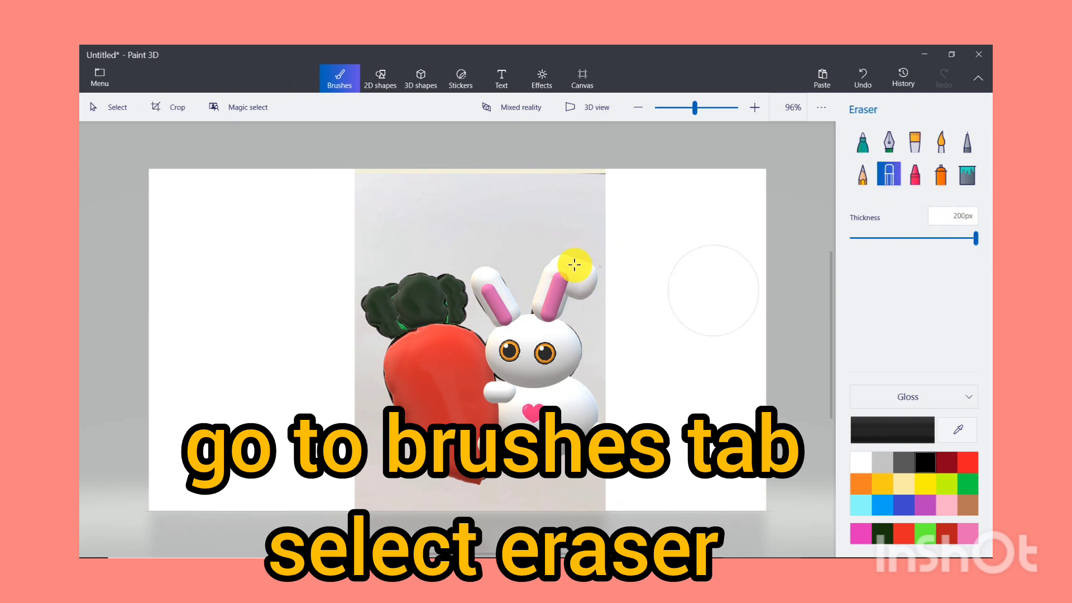
{"action": "mouse_move", "coordinate": [588, 232]}
{"action": "left_mouse_down"}
{"action": "mouse_move", "coordinate": [521, 220]}
{"action": "mouse_move", "coordinate": [559, 236]}
{"action": "mouse_move", "coordinate": [627, 216]}
{"action": "mouse_move", "coordinate": [512, 167]}
{"action": "mouse_move", "coordinate": [617, 295]}
{"action": "mouse_move", "coordinate": [608, 302]}
{"action": "mouse_move", "coordinate": [692, 332]}
{"action": "mouse_move", "coordinate": [668, 397]}
{"action": "mouse_move", "coordinate": [374, 445]}
{"action": "mouse_move", "coordinate": [607, 485]}
{"action": "mouse_move", "coordinate": [426, 495]}
{"action": "mouse_move", "coordinate": [324, 332]}
{"action": "left_mouse_up"}
{"action": "left_click", "coordinate": [211, 249]}
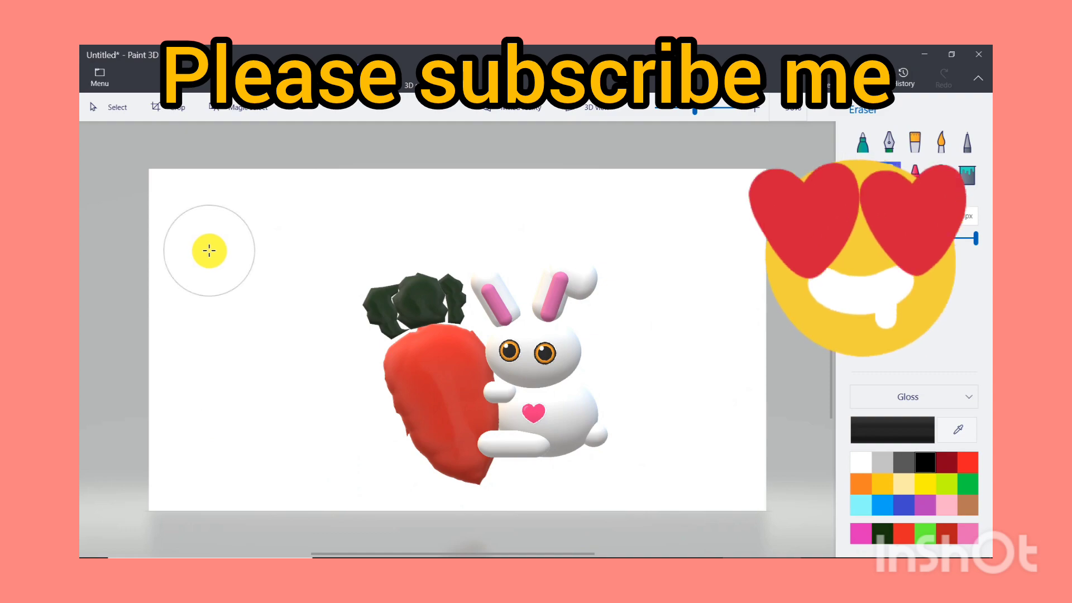